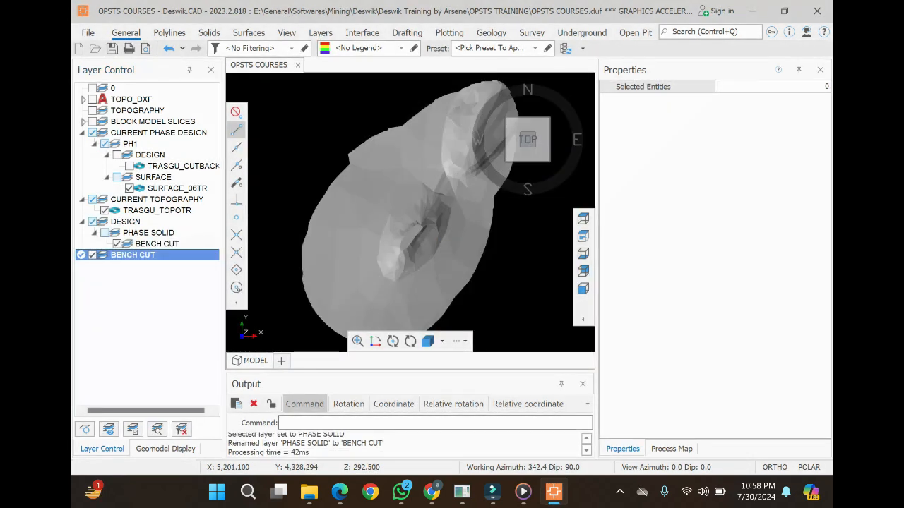
Step: Delete the root-level BENCH CUT layer, activating the base zero layer in its place
{"action": "right_click", "coordinate": [141, 254]}
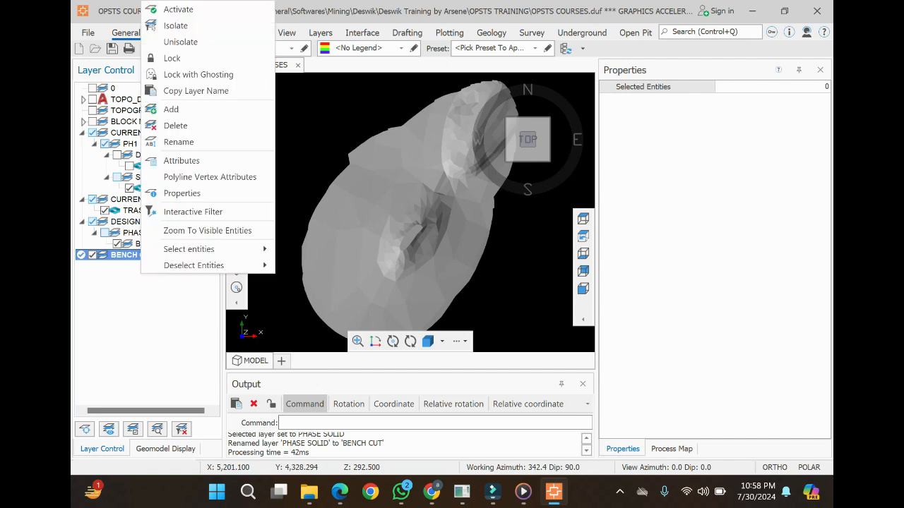
{"action": "left_click", "coordinate": [175, 125]}
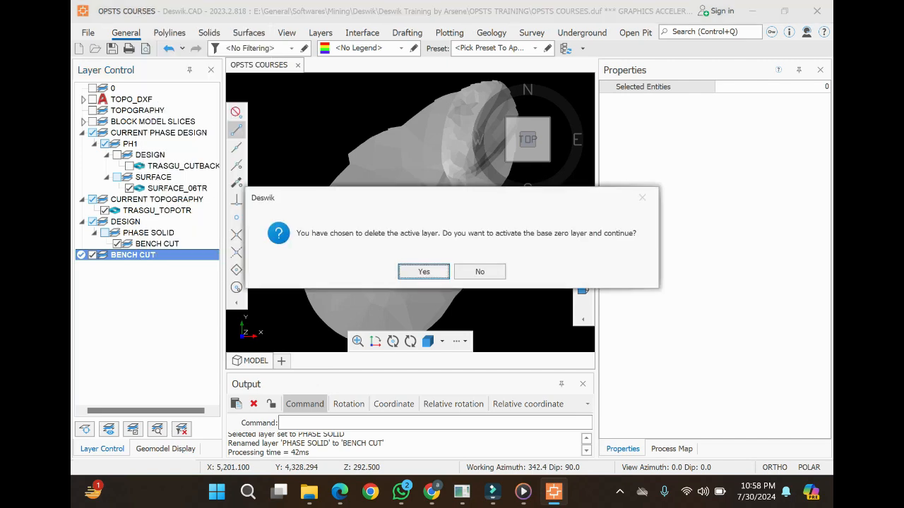
{"action": "key", "text": "Return"}
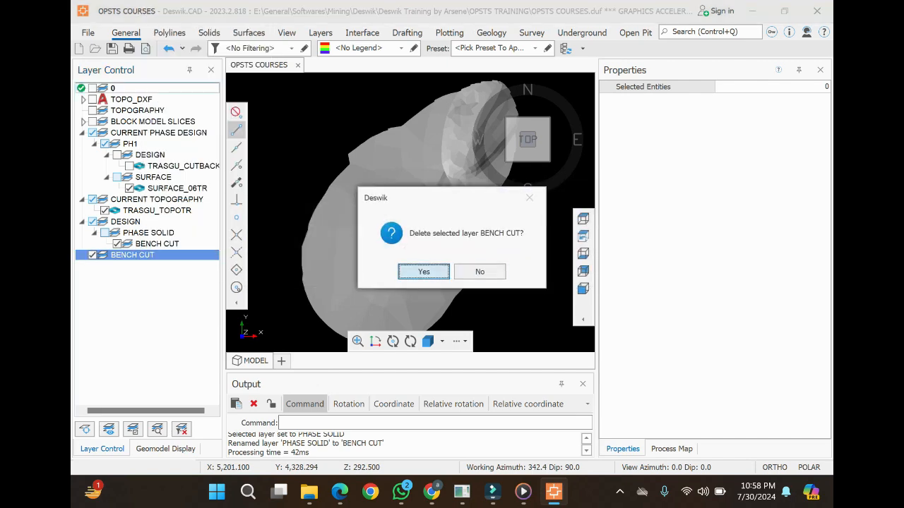
{"action": "left_click", "coordinate": [421, 274]}
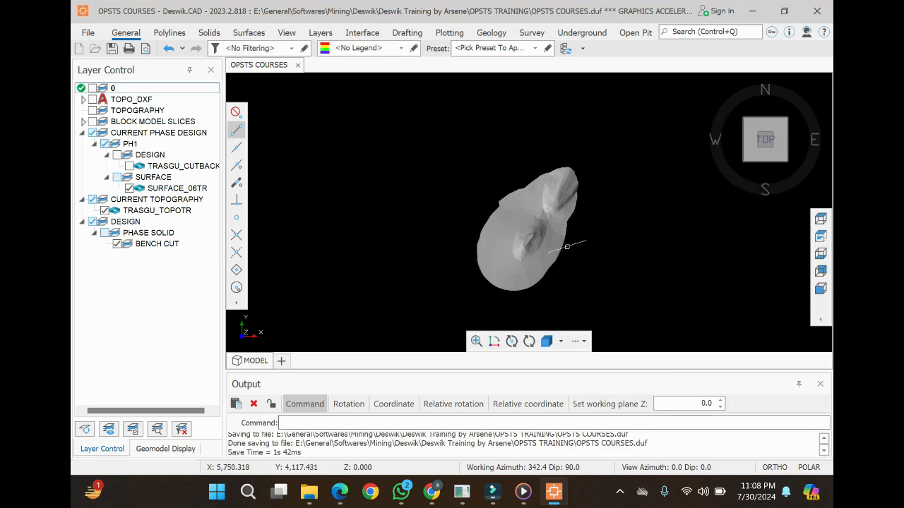
{"action": "scroll", "coordinate": [546, 252], "scroll_direction": "down", "scroll_amount": 3}
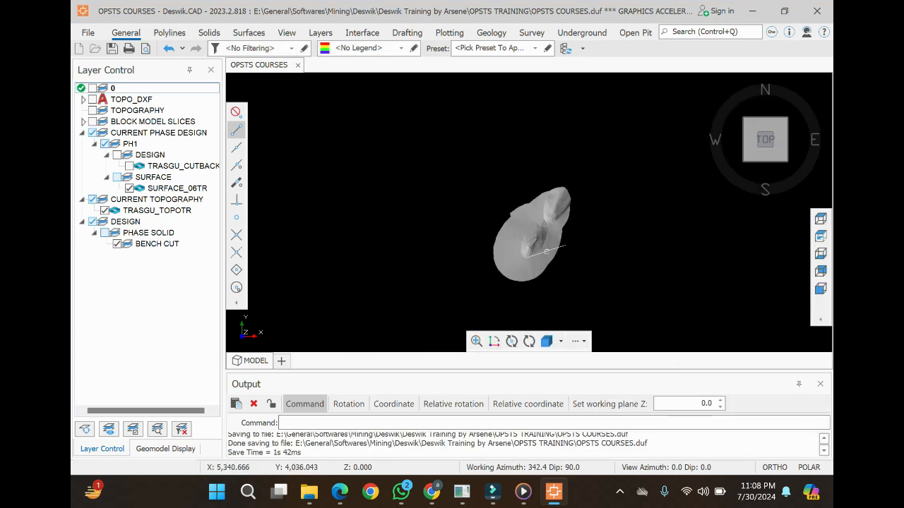
{"action": "scroll", "coordinate": [546, 251], "scroll_direction": "down", "scroll_amount": 2}
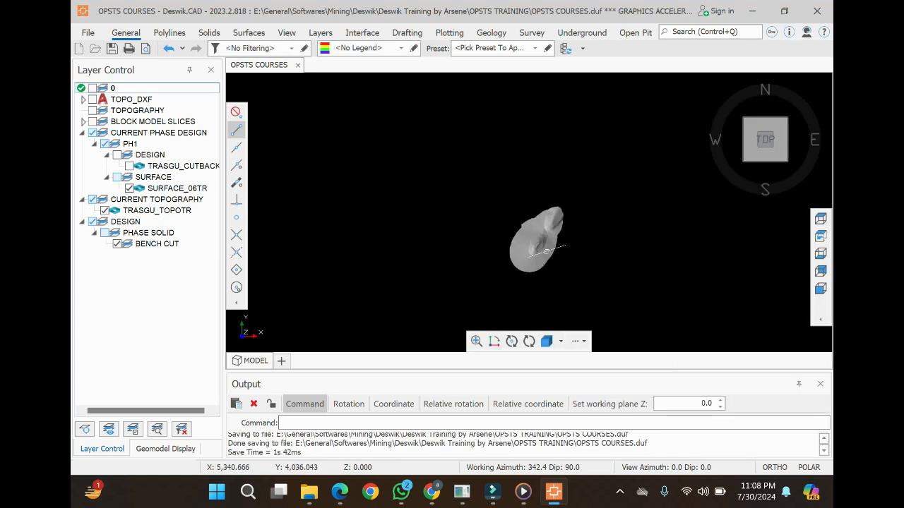
{"action": "scroll", "coordinate": [545, 251], "scroll_direction": "up", "scroll_amount": 3}
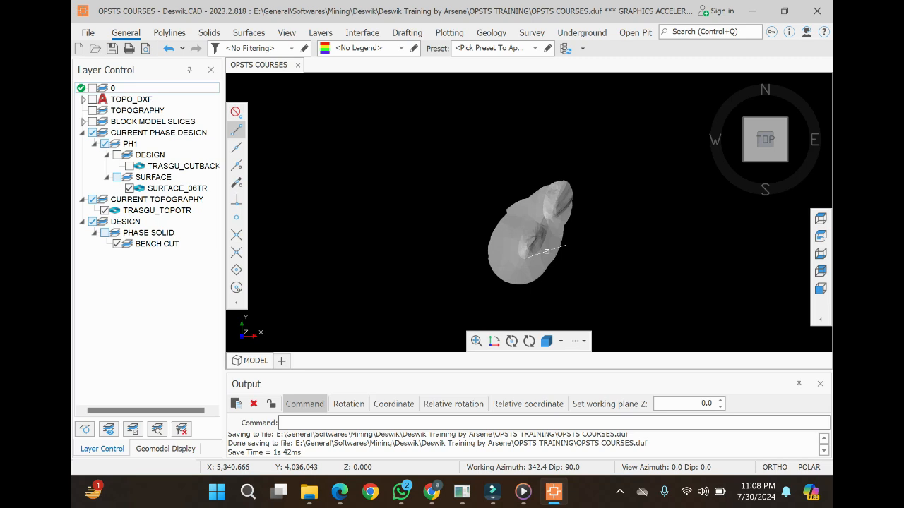
{"action": "scroll", "coordinate": [520, 242], "scroll_direction": "down", "scroll_amount": 4}
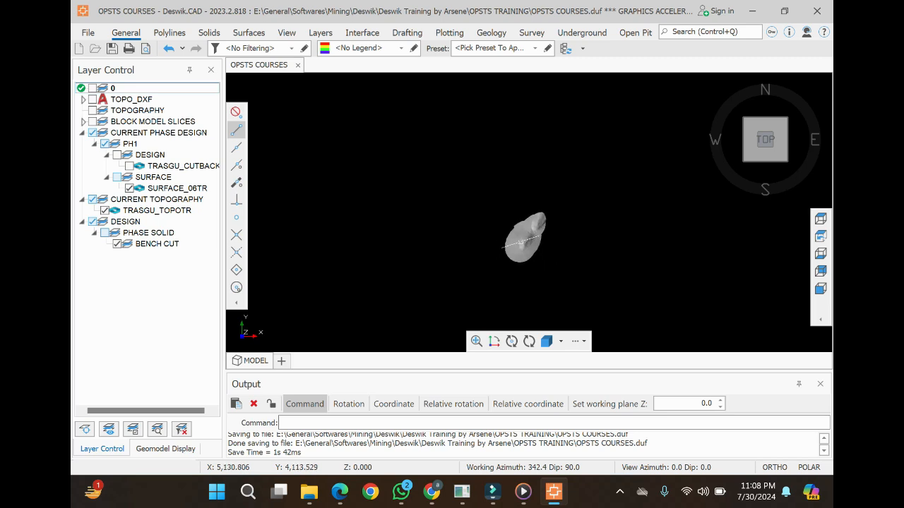
{"action": "scroll", "coordinate": [537, 268], "scroll_direction": "up", "scroll_amount": 1}
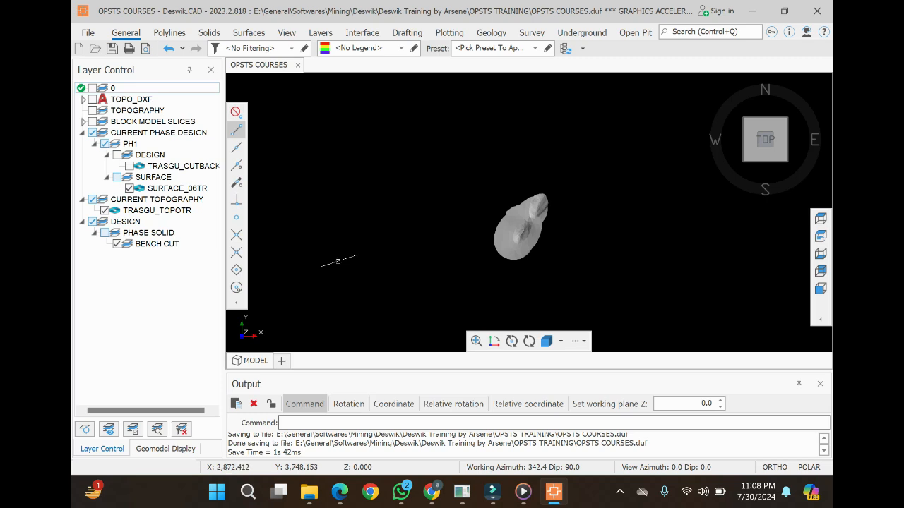
Step: Open an interactive filter on the BENCH CUT layer using the BENCH attribute and sort the benches in ascending order
{"action": "left_click", "coordinate": [156, 243]}
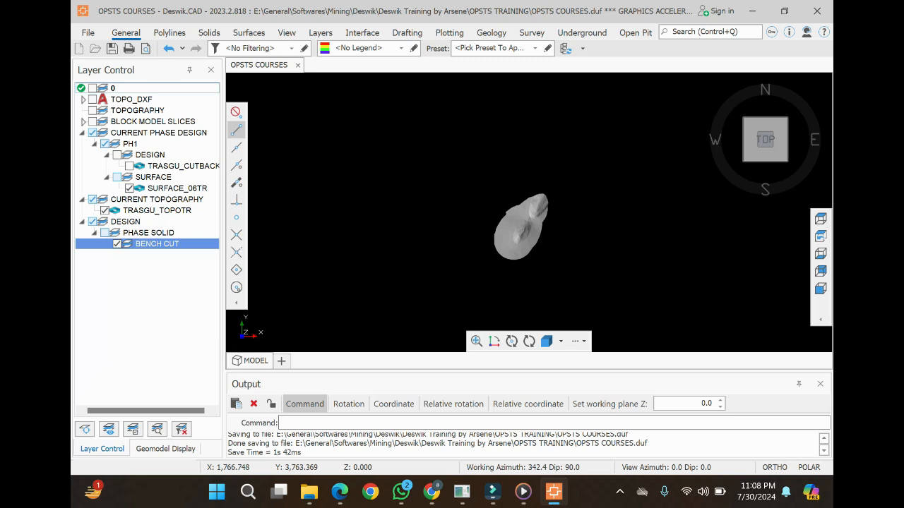
{"action": "right_click", "coordinate": [144, 244]}
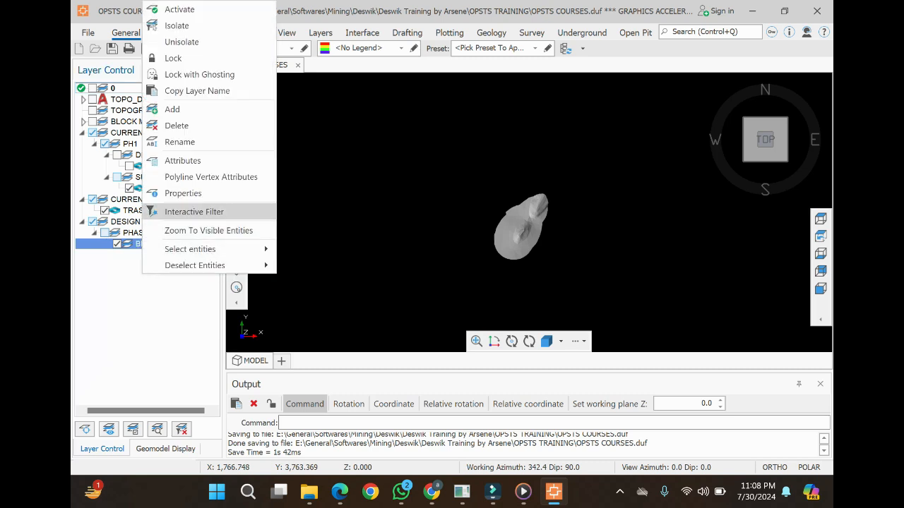
{"action": "left_click", "coordinate": [194, 212]}
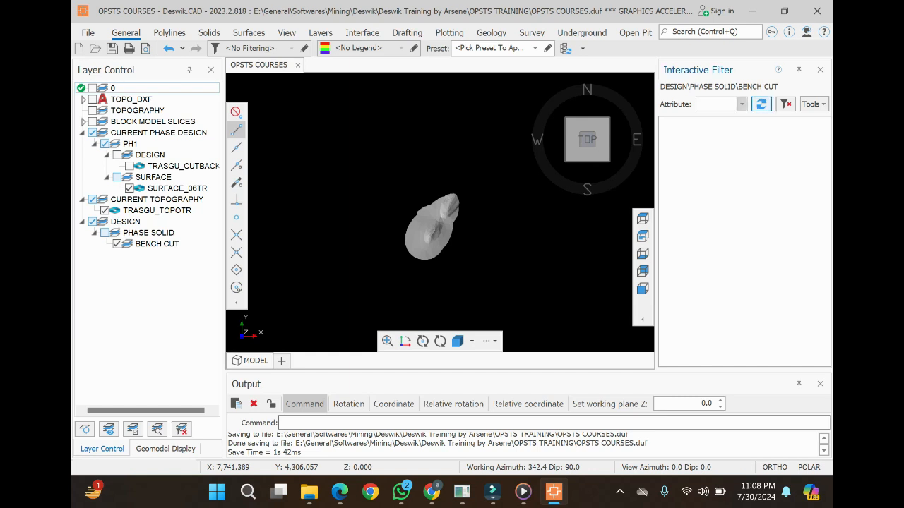
{"action": "left_click", "coordinate": [742, 104]}
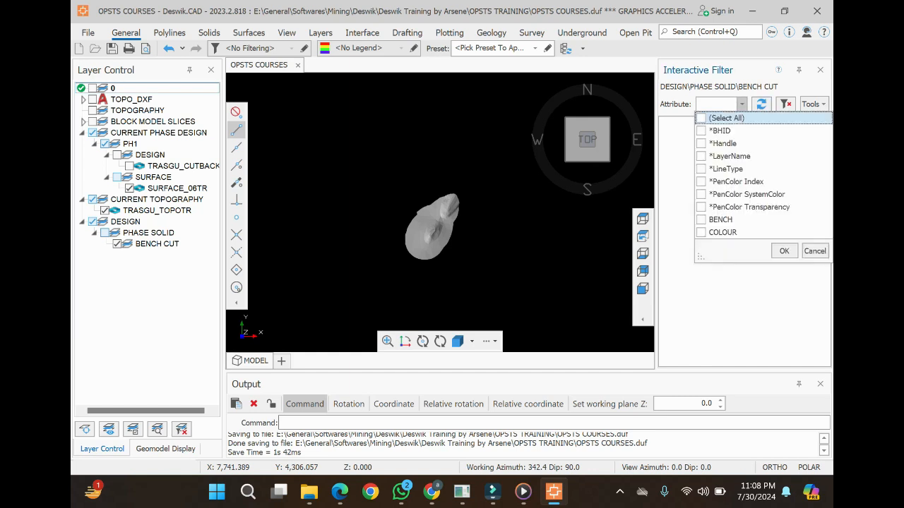
{"action": "left_click", "coordinate": [701, 219]}
{"action": "left_click", "coordinate": [784, 251]}
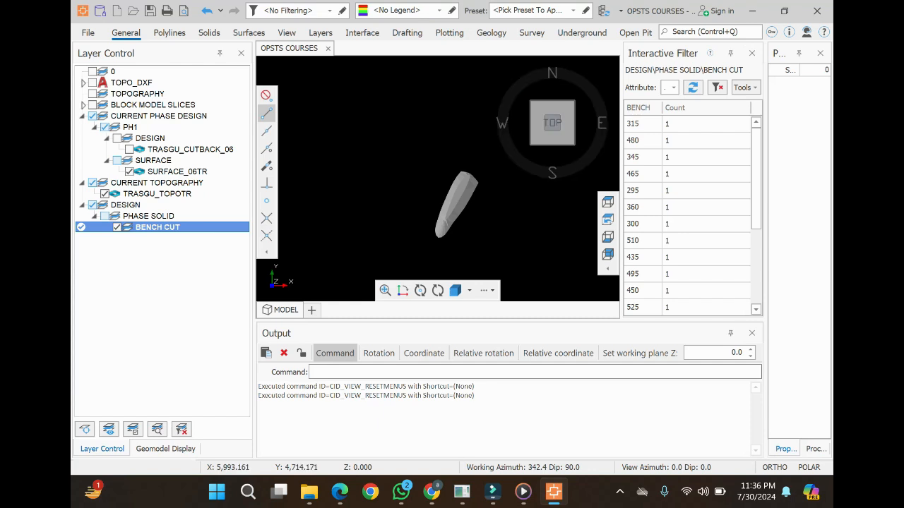
{"action": "left_click", "coordinate": [639, 108]}
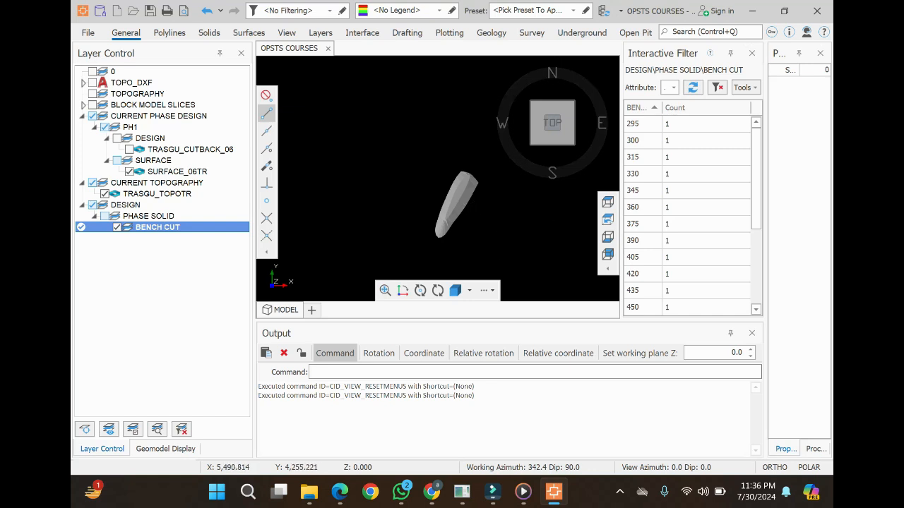
{"action": "scroll", "coordinate": [689, 212], "scroll_direction": "down", "scroll_amount": 3}
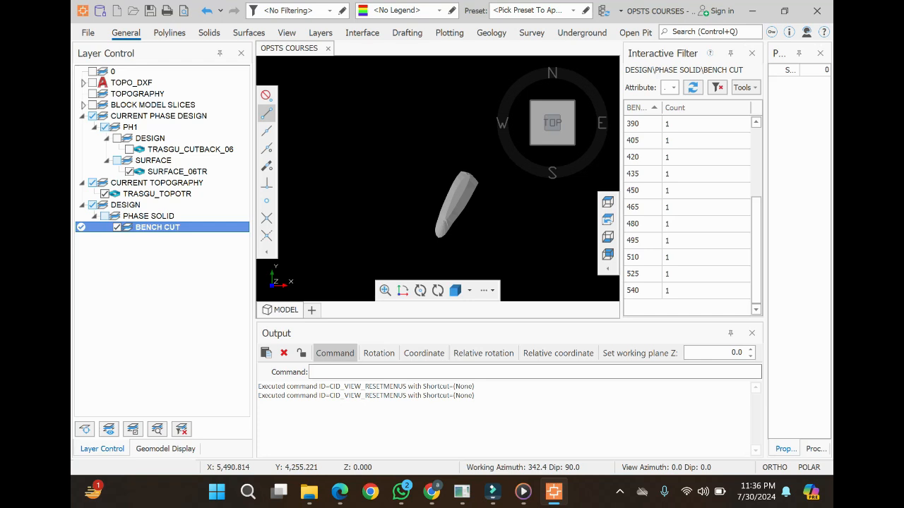
Step: Inspect the bench 540 solid's properties and check that Show Volume is enabled in the property display settings
{"action": "left_click", "coordinate": [457, 201]}
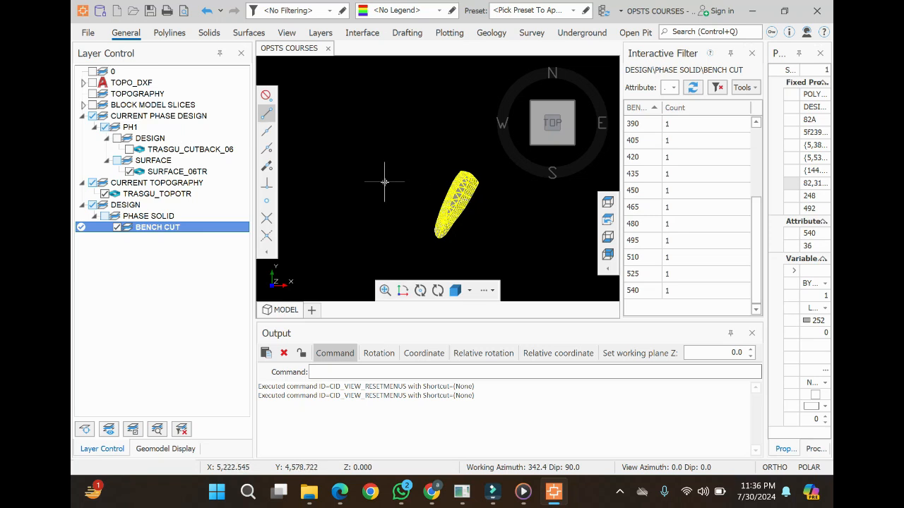
{"action": "key", "text": "Escape"}
{"action": "right_click", "coordinate": [692, 123]}
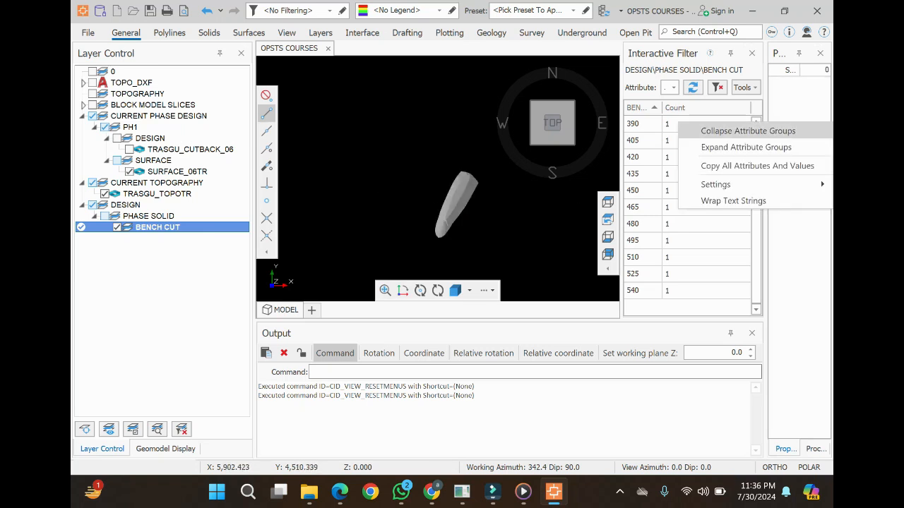
{"action": "mouse_move", "coordinate": [715, 184]}
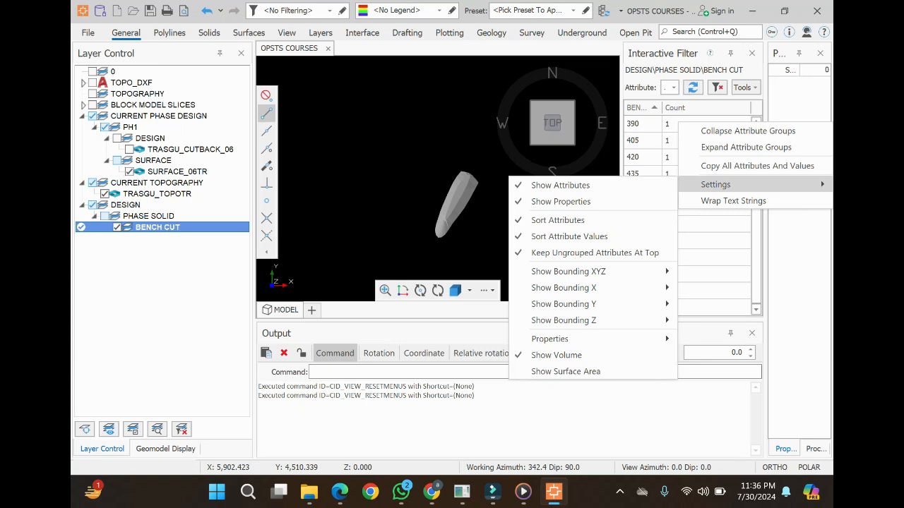
{"action": "mouse_move", "coordinate": [558, 339]}
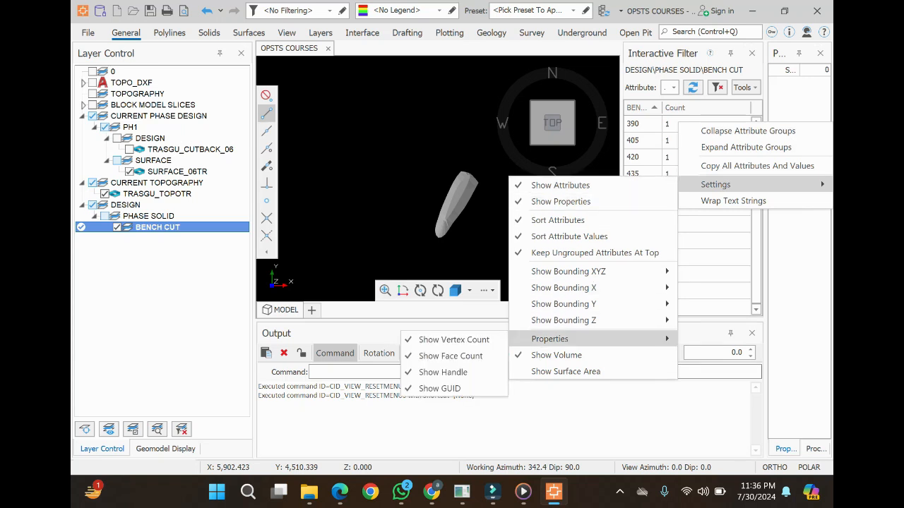
{"action": "left_click", "coordinate": [557, 355]}
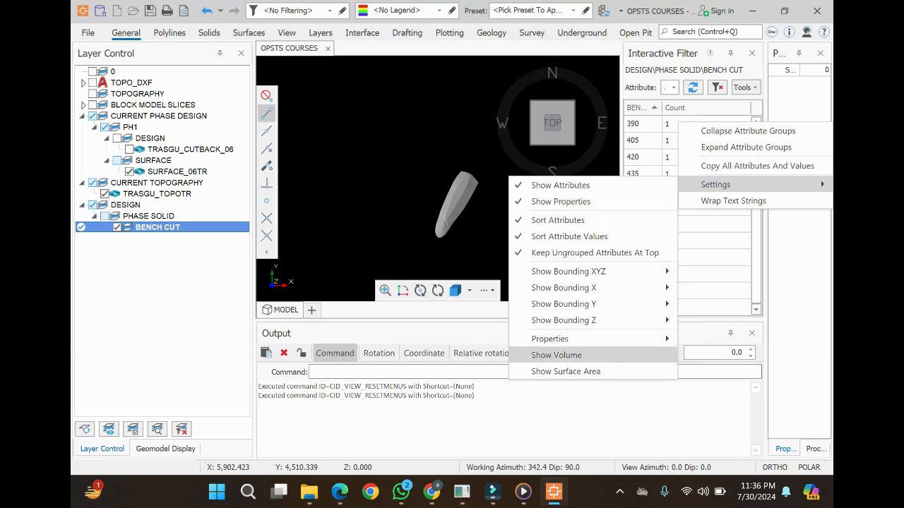
{"action": "left_click", "coordinate": [556, 355]}
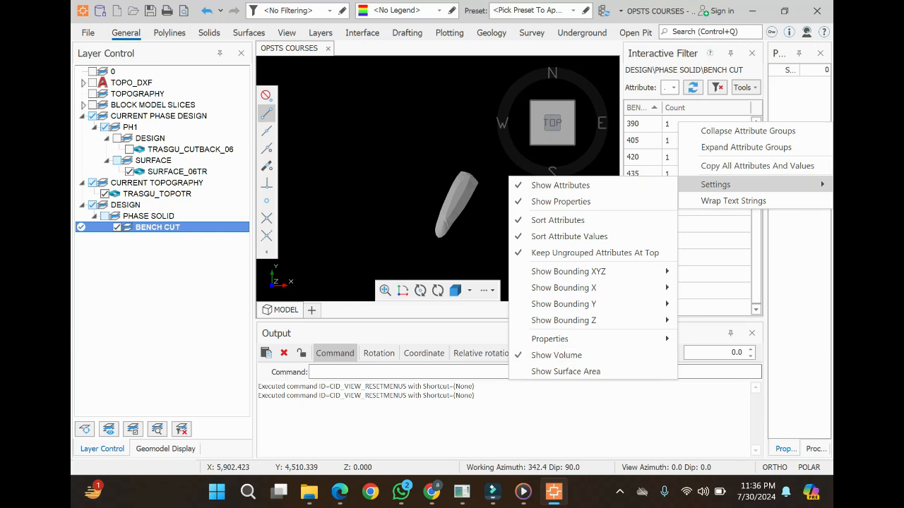
{"action": "left_click", "coordinate": [471, 235]}
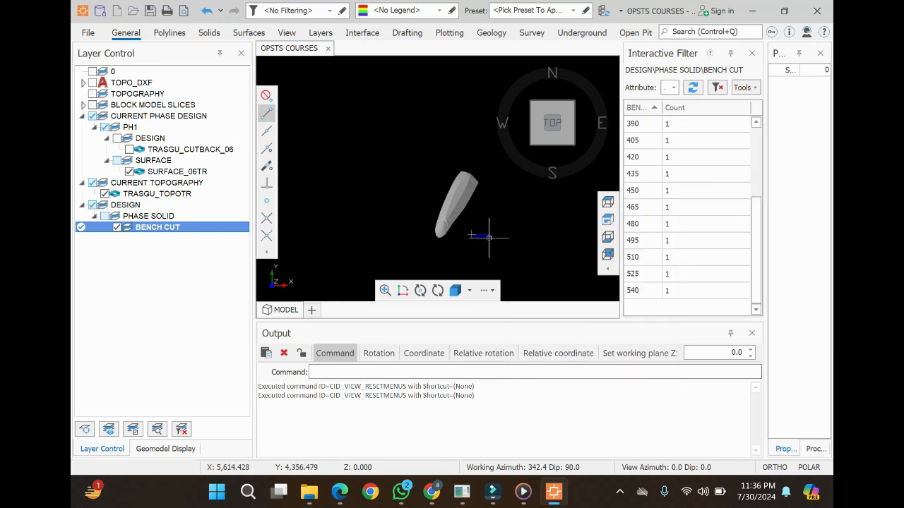
Step: Select the bench 540 solid and widen the Properties pane to read its volume
{"action": "left_click", "coordinate": [457, 201]}
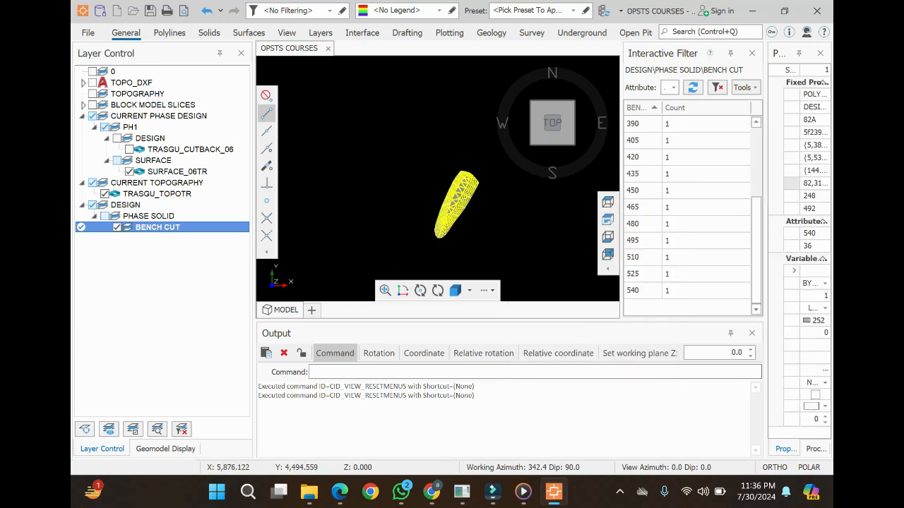
{"action": "left_click", "coordinate": [815, 184]}
{"action": "left_click_drag", "start_coordinate": [765, 212], "coordinate": [745, 212]}
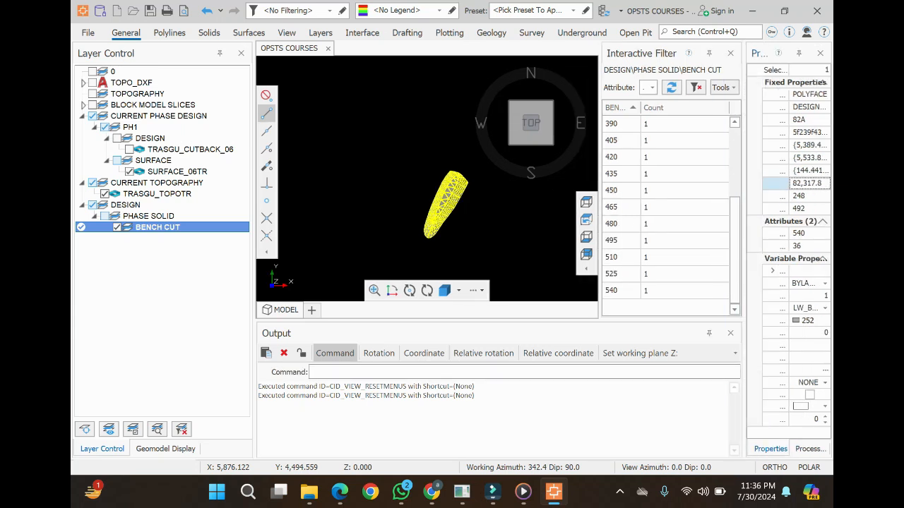
{"action": "left_click_drag", "start_coordinate": [745, 212], "coordinate": [705, 212]}
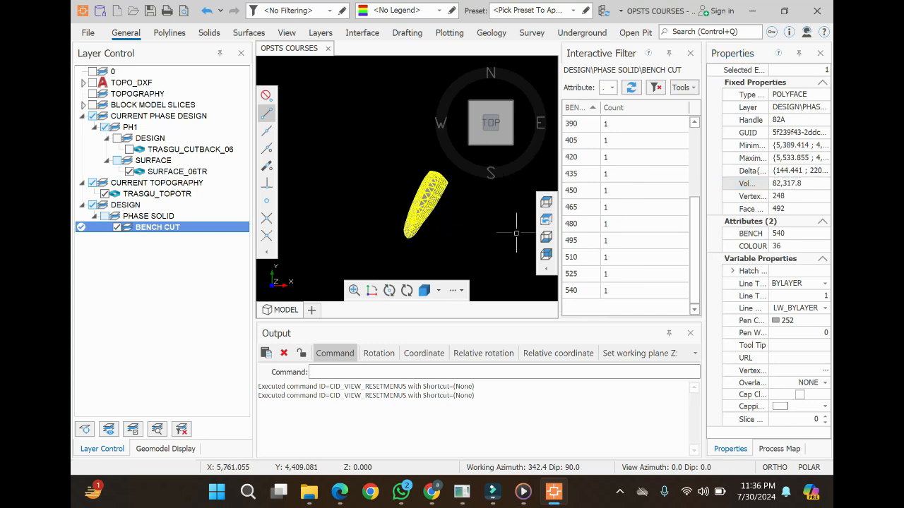
Step: Clear the selection and view bench 465 and bench 450 one at a time through the interactive filter
{"action": "left_click", "coordinate": [545, 219]}
{"action": "left_click", "coordinate": [625, 208]}
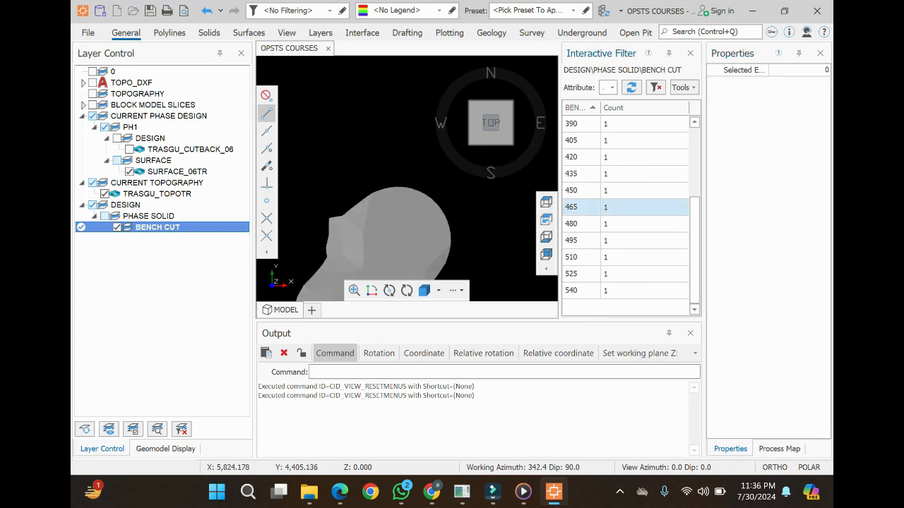
{"action": "left_click", "coordinate": [625, 191]}
{"action": "left_click", "coordinate": [516, 231]}
{"action": "scroll", "coordinate": [428, 180], "scroll_direction": "down", "scroll_amount": 2}
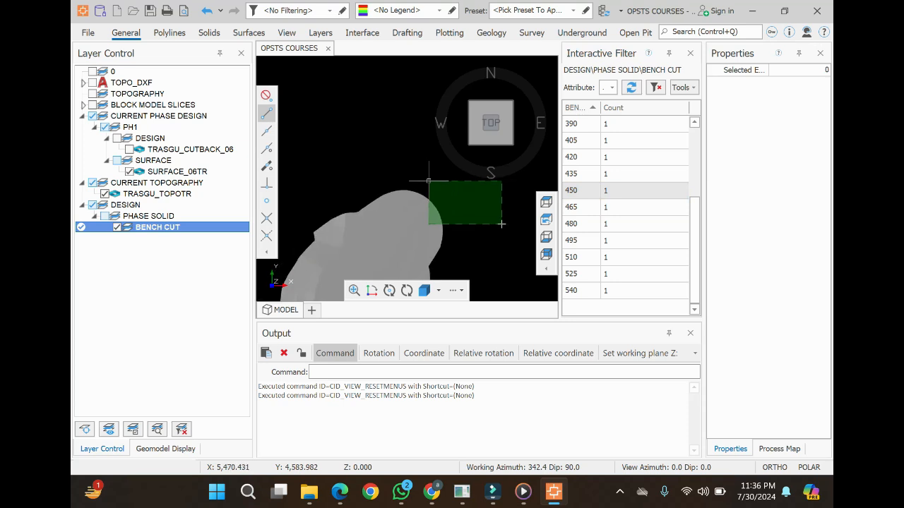
{"action": "key", "text": "Escape"}
{"action": "scroll", "coordinate": [470, 202], "scroll_direction": "down", "scroll_amount": 3}
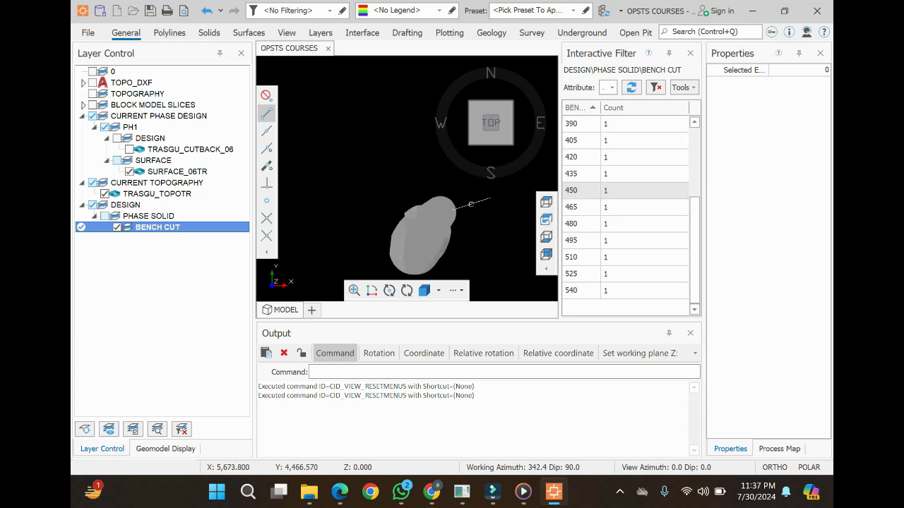
{"action": "scroll", "coordinate": [487, 209], "scroll_direction": "down", "scroll_amount": 1}
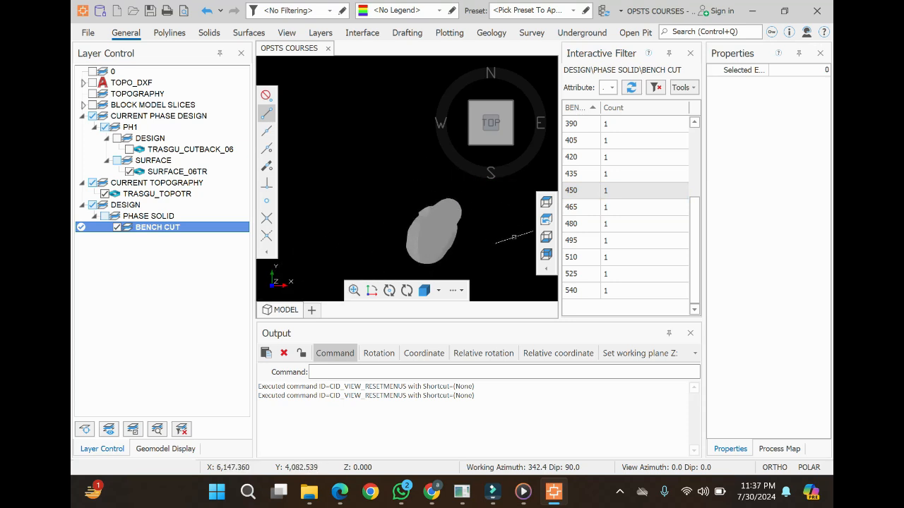
Step: Filter to bench 540 and add bench 465 to view both solids together
{"action": "scroll", "coordinate": [463, 194], "scroll_direction": "down", "scroll_amount": 2}
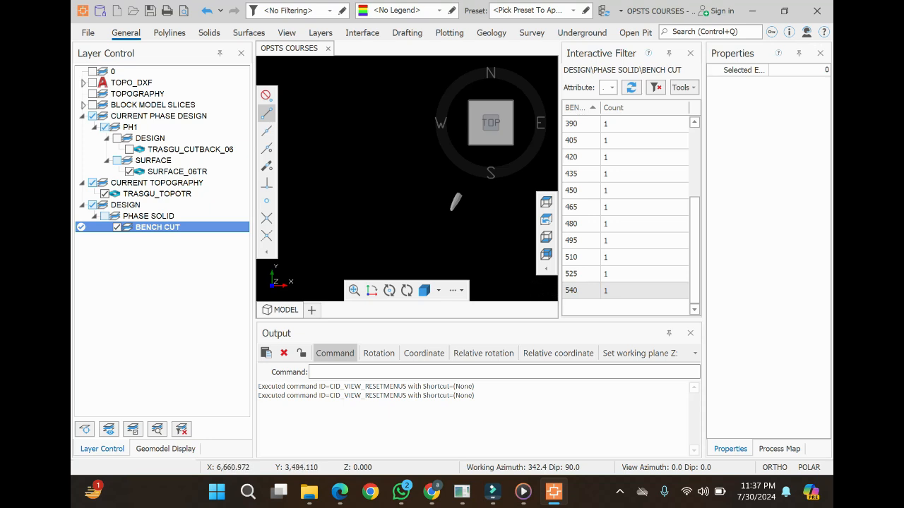
{"action": "left_click", "coordinate": [605, 208], "text": "ctrl"}
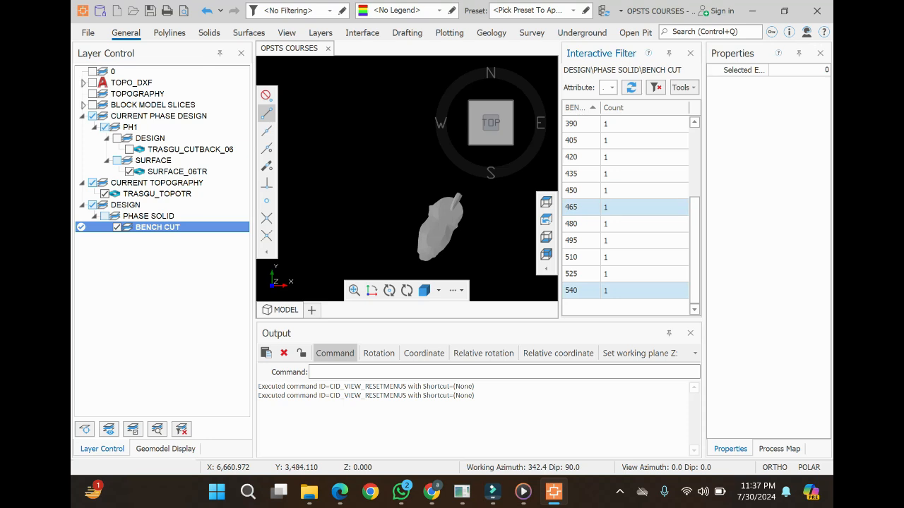
{"action": "mouse_move", "coordinate": [491, 139]}
{"action": "left_mouse_down"}
{"action": "mouse_move", "coordinate": [500, 106]}
{"action": "mouse_move", "coordinate": [488, 89]}
{"action": "mouse_move", "coordinate": [482, 134]}
{"action": "mouse_move", "coordinate": [490, 141]}
{"action": "left_mouse_up"}
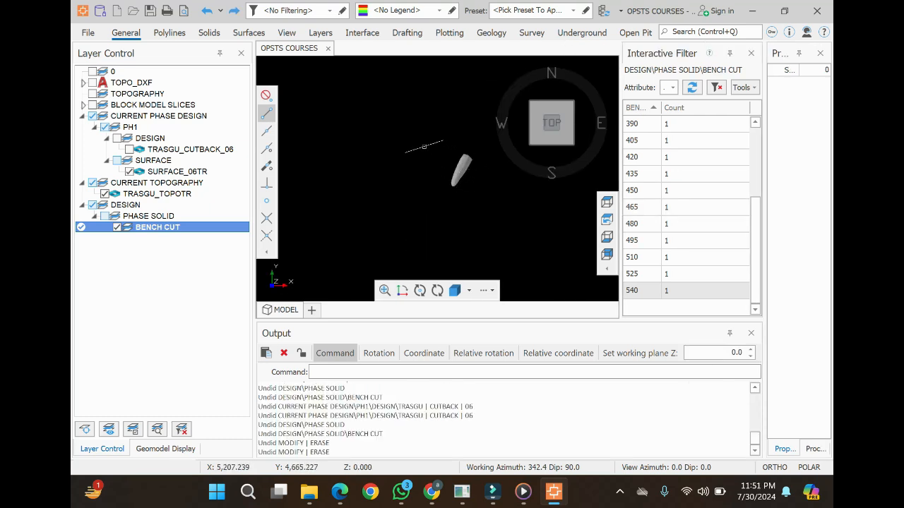
Step: Erase the bench 540 solid, and erase the bench 525 solid isolated by the filter
{"action": "left_click_drag", "start_coordinate": [424, 146], "coordinate": [495, 202]}
{"action": "key", "text": "Delete"}
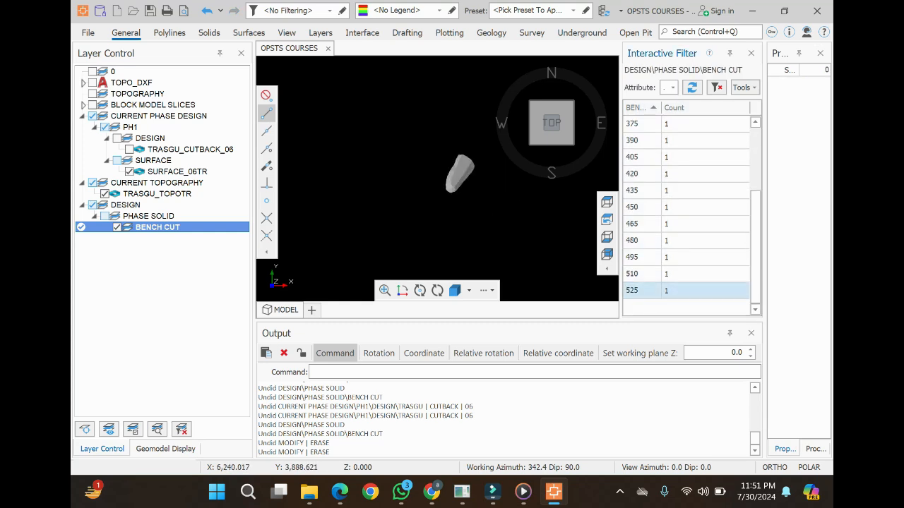
{"action": "left_click_drag", "start_coordinate": [416, 145], "coordinate": [482, 205]}
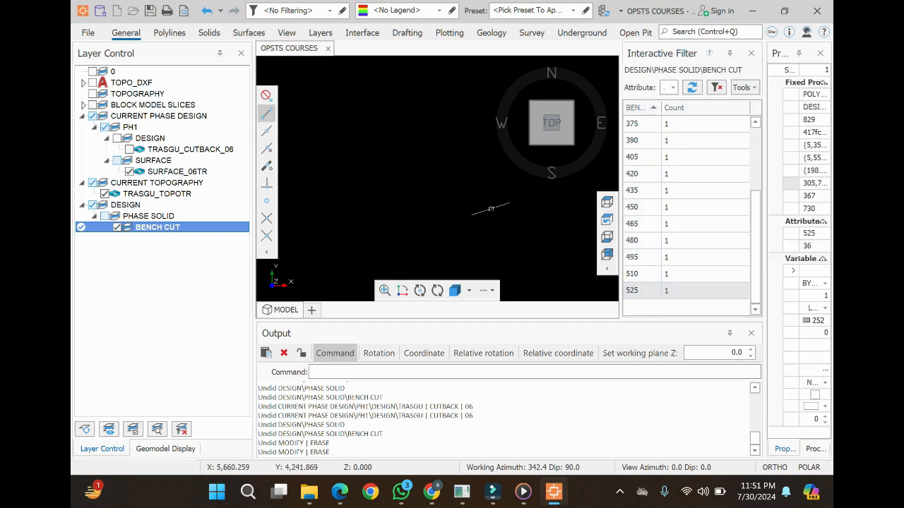
Step: Erase the bench 525 solid, and isolate and erase the bench 510 solid from the BENCH CUT layer
{"action": "key", "text": "Delete"}
{"action": "scroll", "coordinate": [688, 215], "scroll_direction": "down", "scroll_amount": 1}
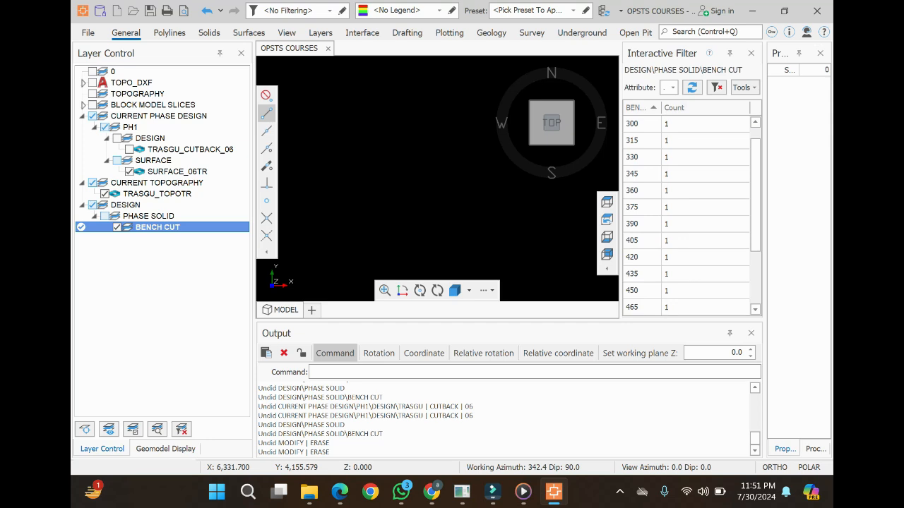
{"action": "scroll", "coordinate": [688, 215], "scroll_direction": "down", "scroll_amount": 4}
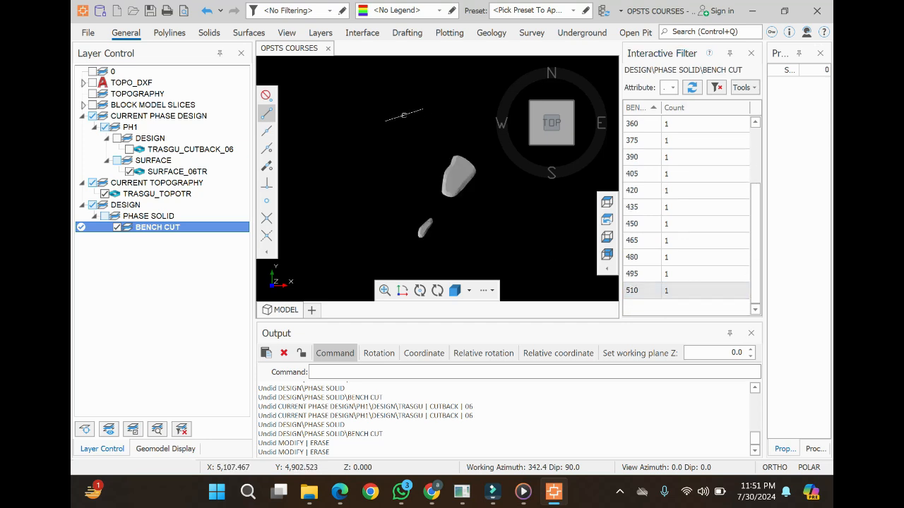
{"action": "left_click_drag", "start_coordinate": [385, 129], "coordinate": [509, 250]}
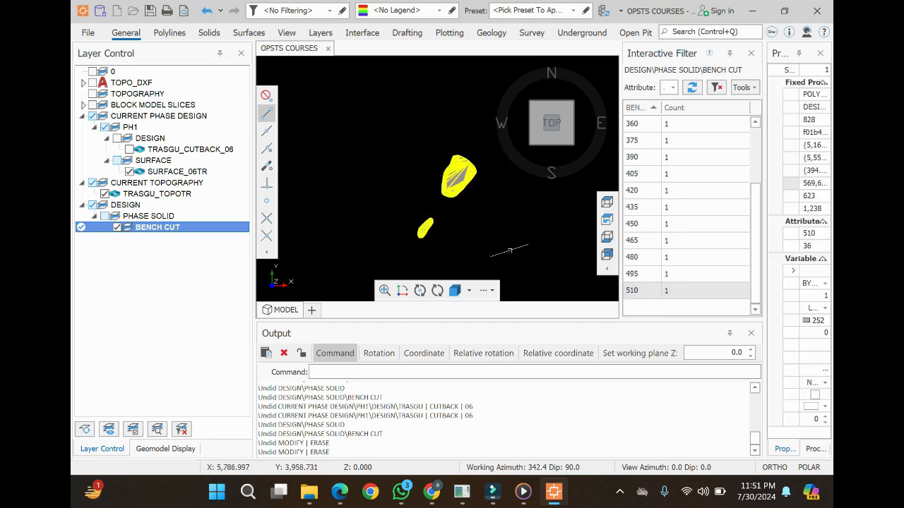
{"action": "key", "text": "Delete"}
Step: Isolate the bench 495 solid through the interactive filter and erase it, and erase the bench 480 solid
{"action": "scroll", "coordinate": [689, 271], "scroll_direction": "down", "scroll_amount": 4}
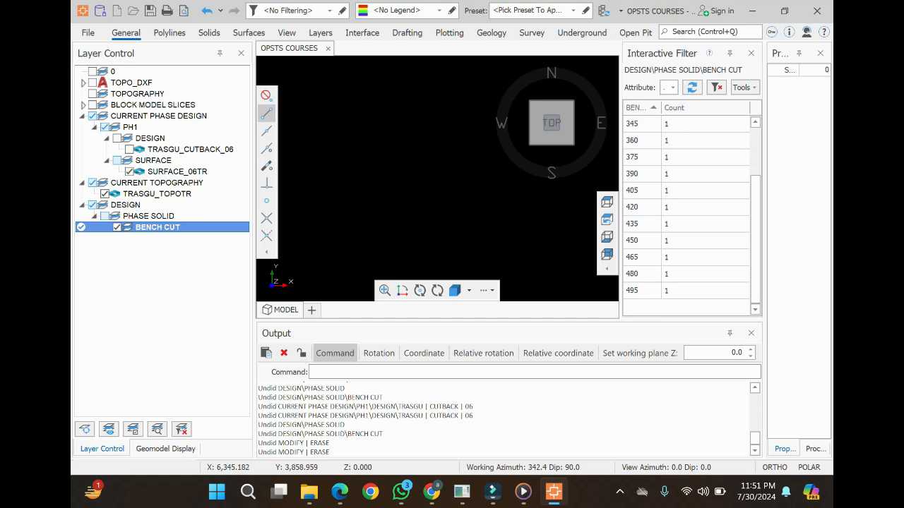
{"action": "left_click", "coordinate": [688, 290]}
{"action": "left_click_drag", "start_coordinate": [353, 132], "coordinate": [536, 268]}
{"action": "key", "text": "Delete"}
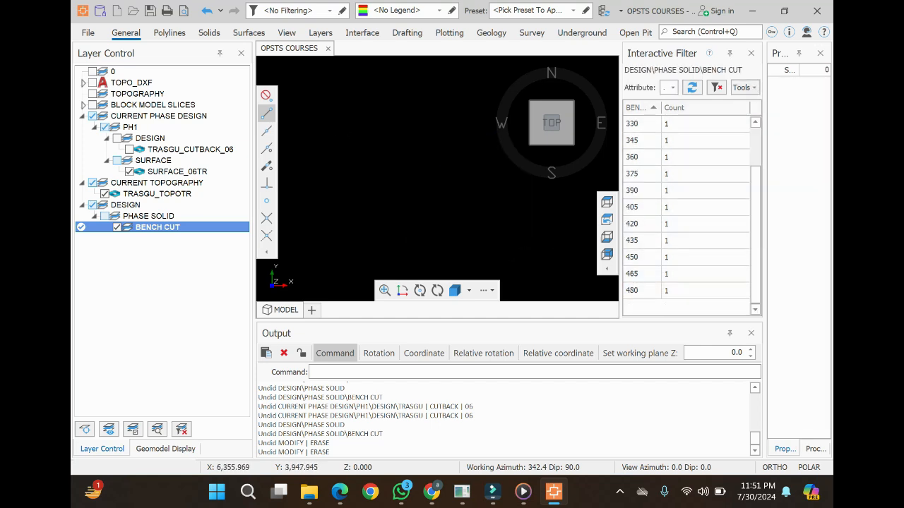
{"action": "left_click_drag", "start_coordinate": [376, 140], "coordinate": [561, 271]}
{"action": "key", "text": "Delete"}
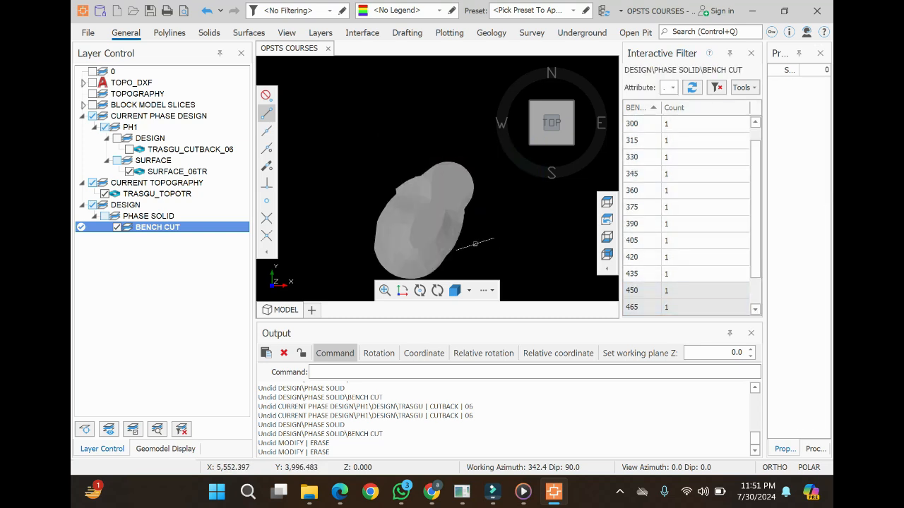
Step: Erase the bench 465, bench 450 and bench 435 solids one at a time through the interactive filter
{"action": "left_click", "coordinate": [678, 290]}
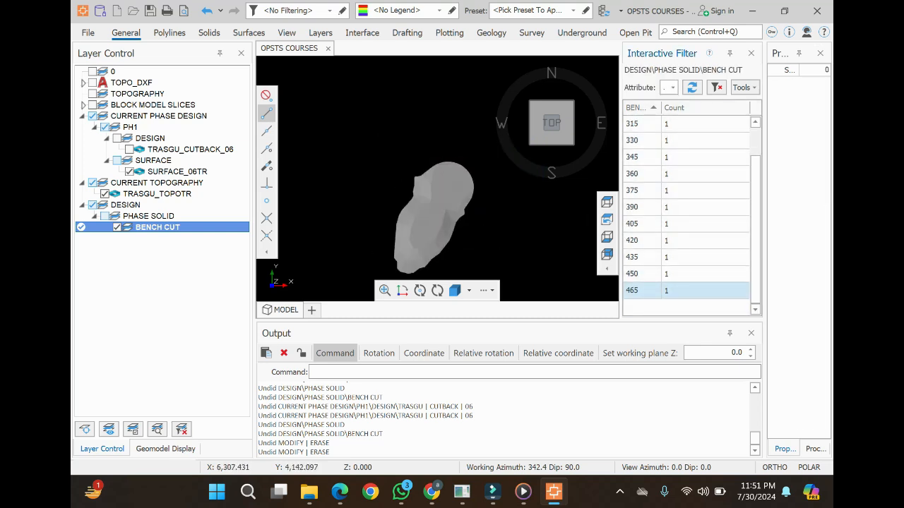
{"action": "left_click_drag", "start_coordinate": [374, 150], "coordinate": [518, 287]}
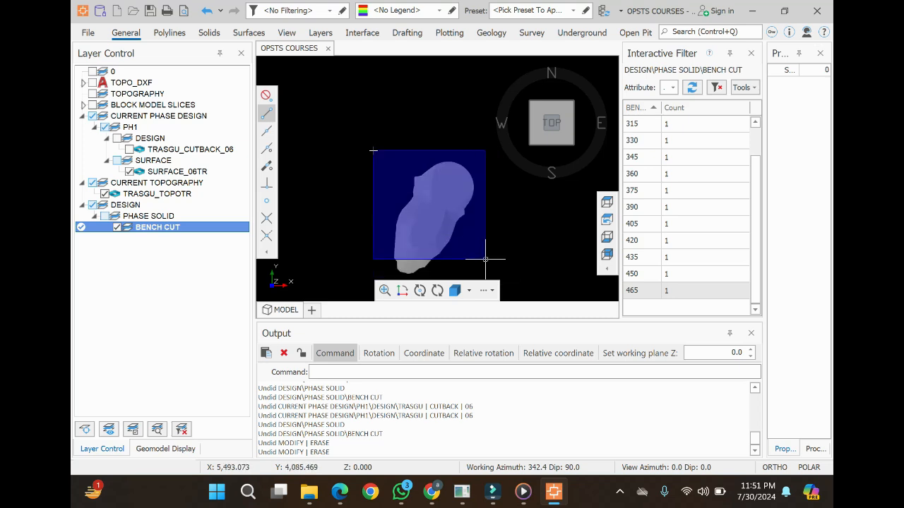
{"action": "key", "text": "Delete"}
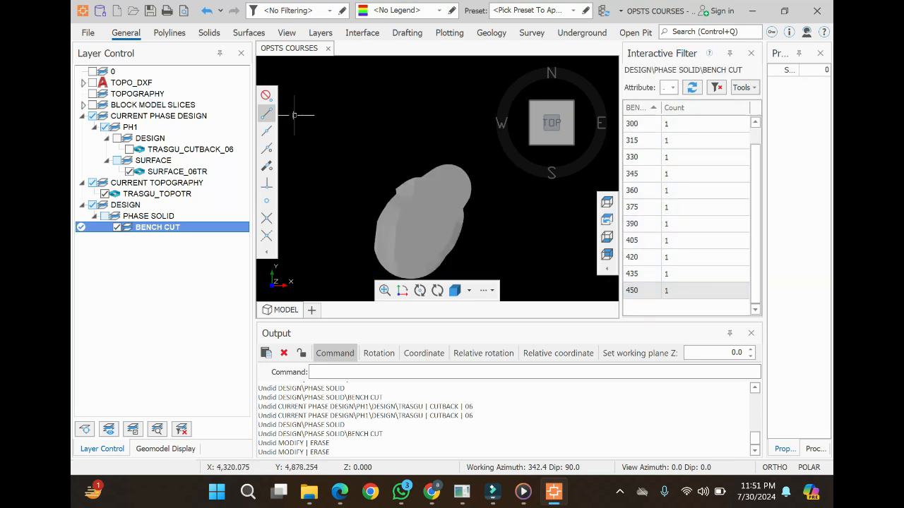
{"action": "left_click_drag", "start_coordinate": [279, 96], "coordinate": [549, 286]}
{"action": "key", "text": "Delete"}
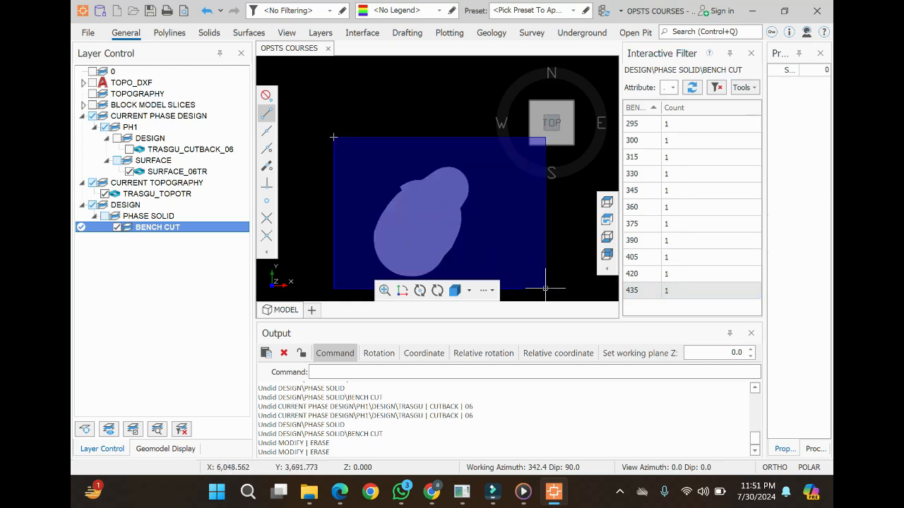
{"action": "left_click", "coordinate": [542, 277]}
{"action": "key", "text": "Delete"}
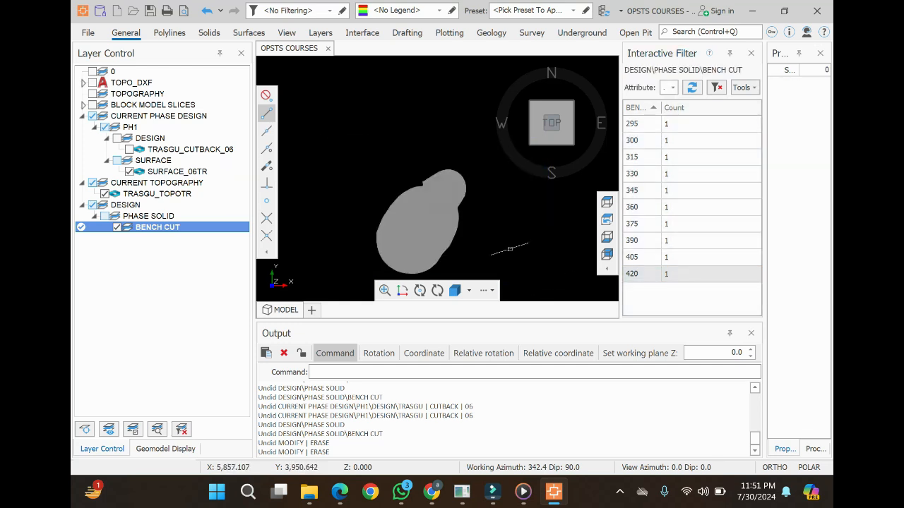
Step: Select the bench 420 solid to examine its properties, and filter to bench 405 to compare its shape
{"action": "left_click", "coordinate": [522, 246]}
{"action": "left_click", "coordinate": [425, 217]}
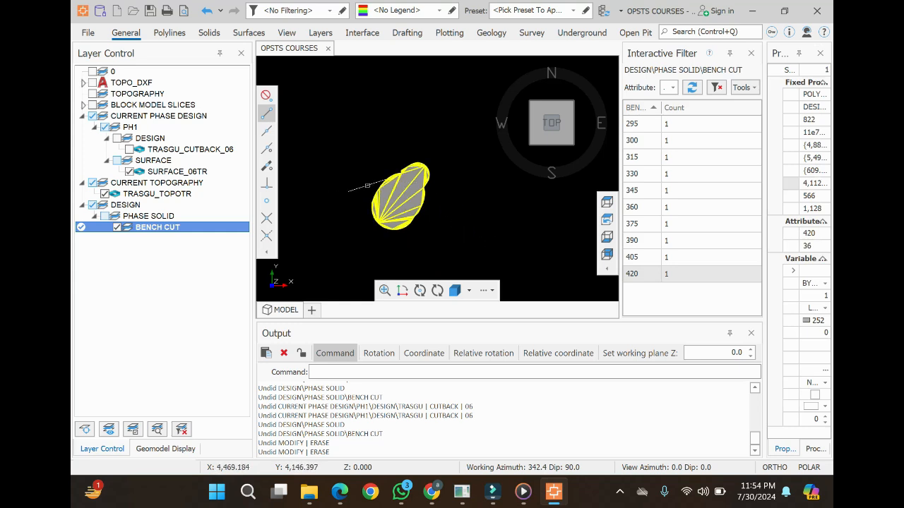
{"action": "scroll", "coordinate": [369, 185], "scroll_direction": "up", "scroll_amount": 1}
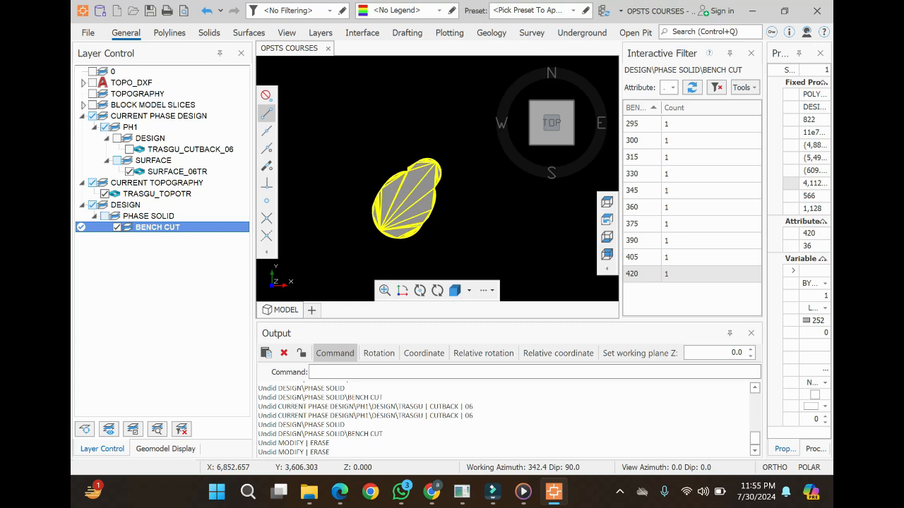
{"action": "left_click", "coordinate": [665, 257]}
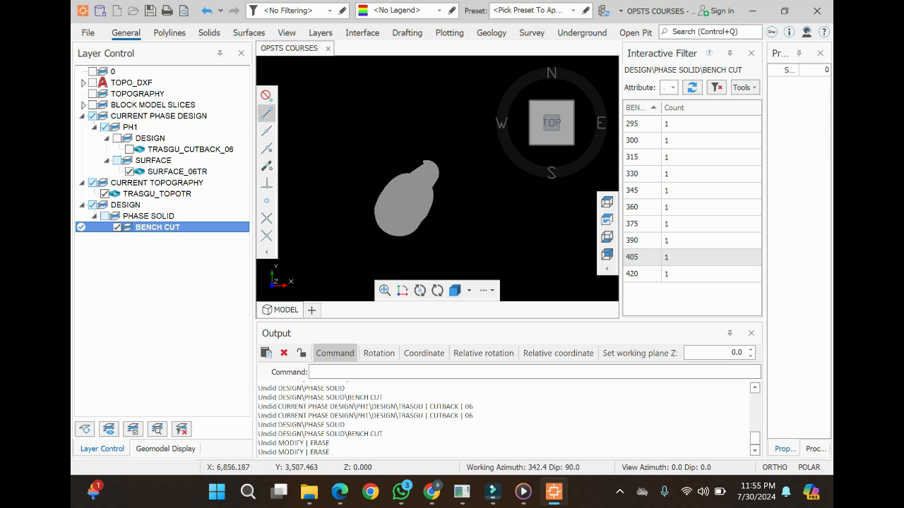
Step: Filter to benches 420 and 405 together and inspect how the two solids stack from the front and from above
{"action": "left_click", "coordinate": [666, 274]}
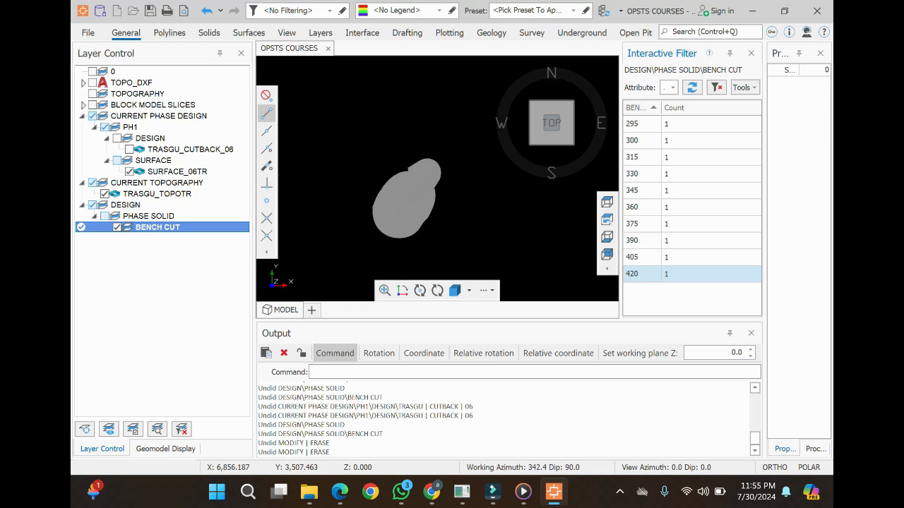
{"action": "left_click", "coordinate": [666, 256], "text": "ctrl"}
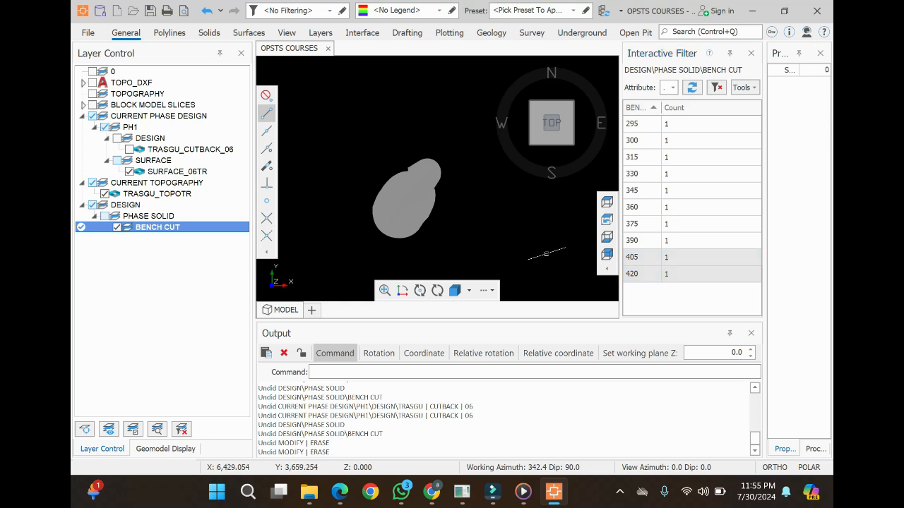
{"action": "left_click", "coordinate": [535, 139]}
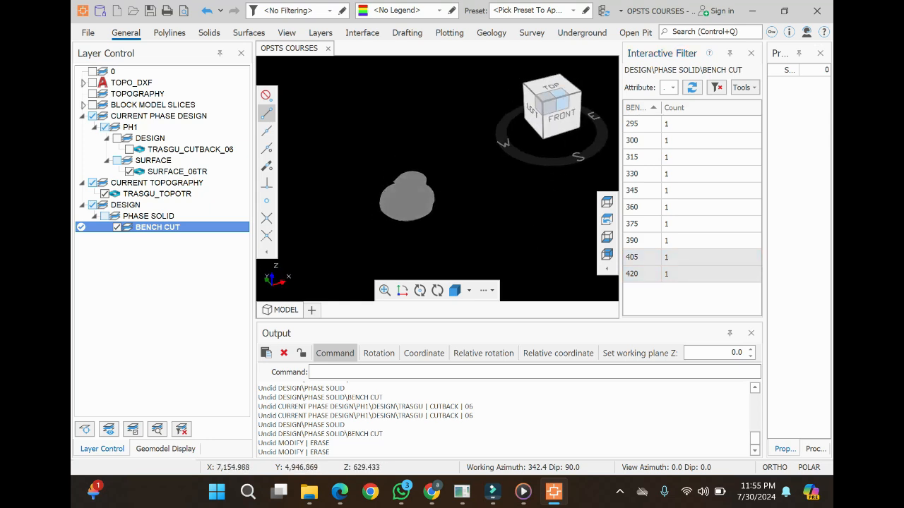
{"action": "left_click", "coordinate": [563, 117]}
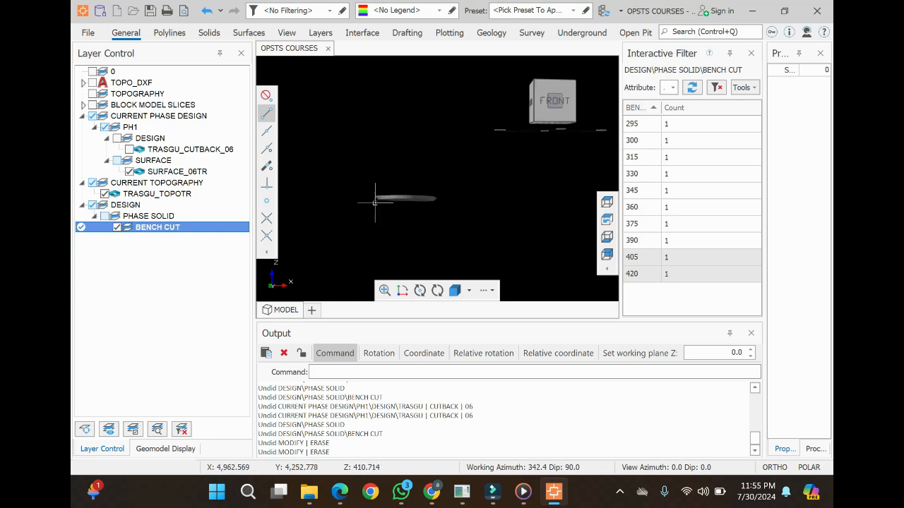
{"action": "scroll", "coordinate": [407, 179], "scroll_direction": "up", "scroll_amount": 5}
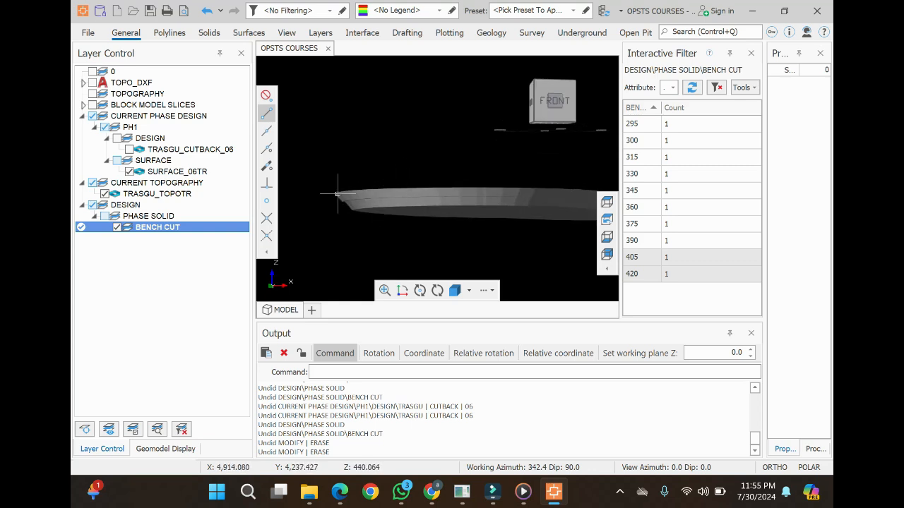
{"action": "scroll", "coordinate": [337, 195], "scroll_direction": "down", "scroll_amount": 3}
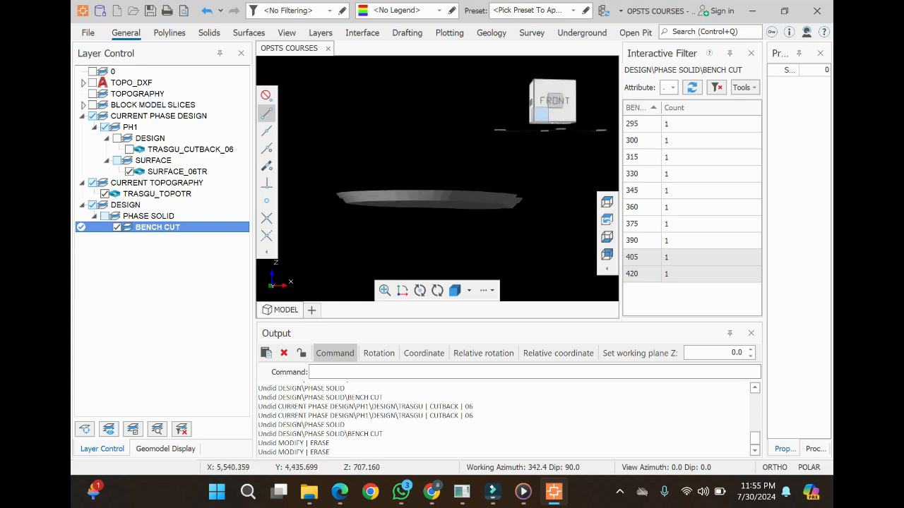
{"action": "left_click_drag", "start_coordinate": [541, 104], "coordinate": [566, 150]}
{"action": "scroll", "coordinate": [393, 158], "scroll_direction": "down", "scroll_amount": 3}
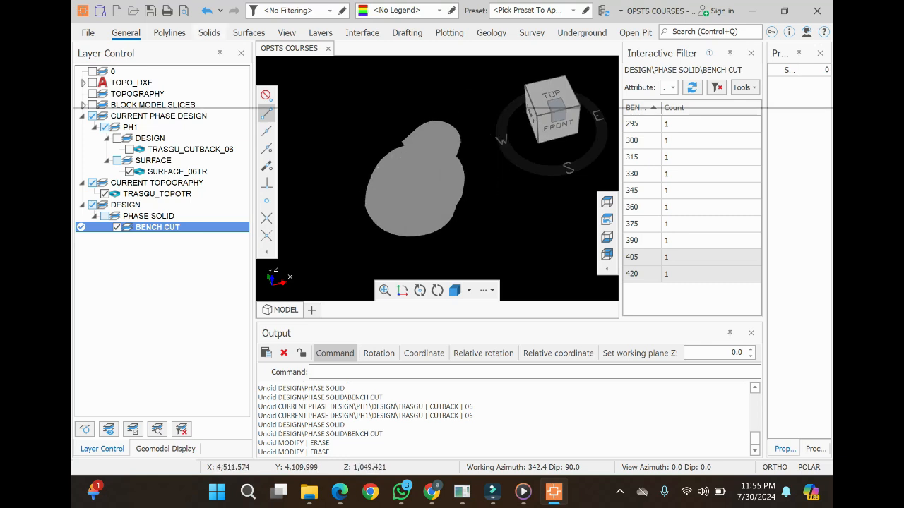
Step: Combine the filtered bench 405 and bench 420 solids into one solid
{"action": "left_click", "coordinate": [209, 33]}
{"action": "left_click", "coordinate": [268, 62]}
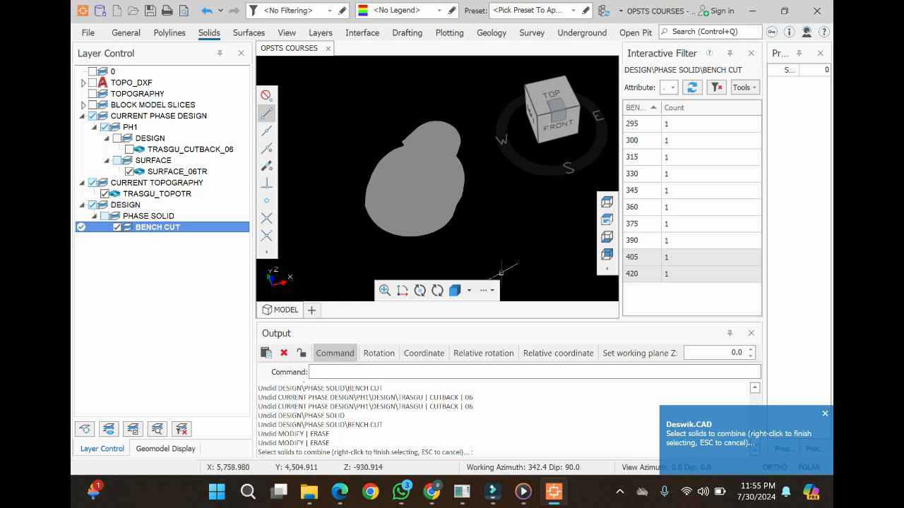
{"action": "left_click", "coordinate": [501, 271]}
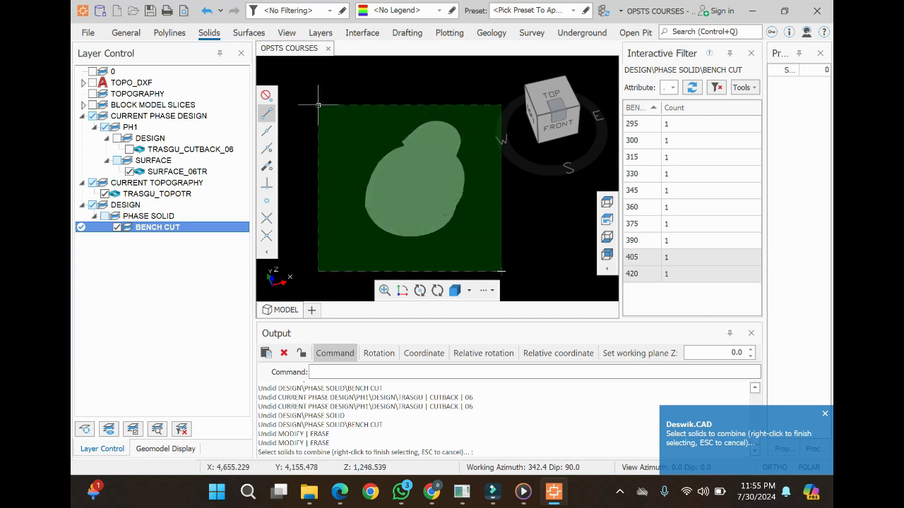
{"action": "left_click", "coordinate": [318, 106]}
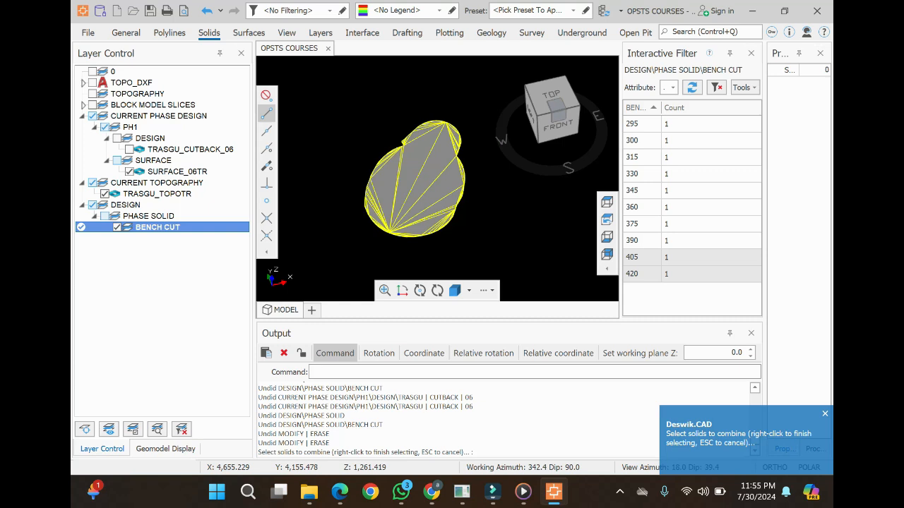
{"action": "right_click", "coordinate": [471, 187]}
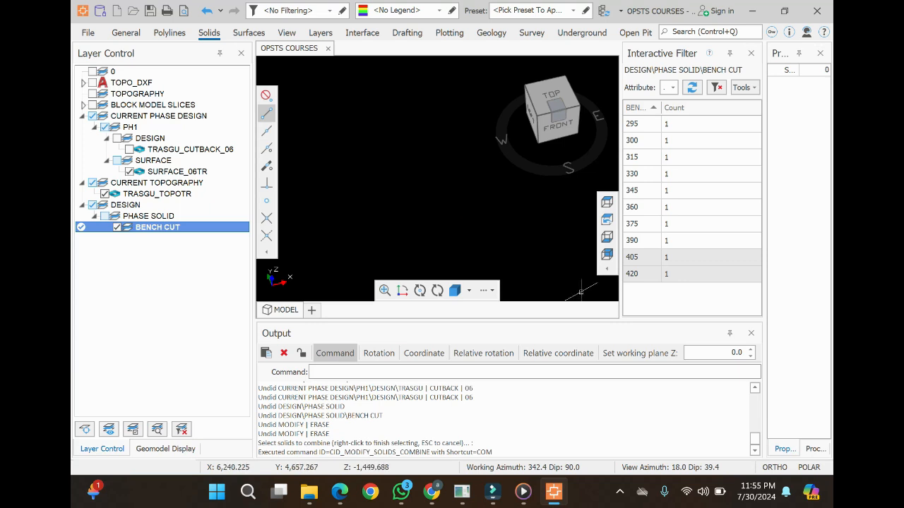
Step: Check bench 420 and bench 405 in turn through the filter, and orbit around the combined solid
{"action": "left_click", "coordinate": [679, 274]}
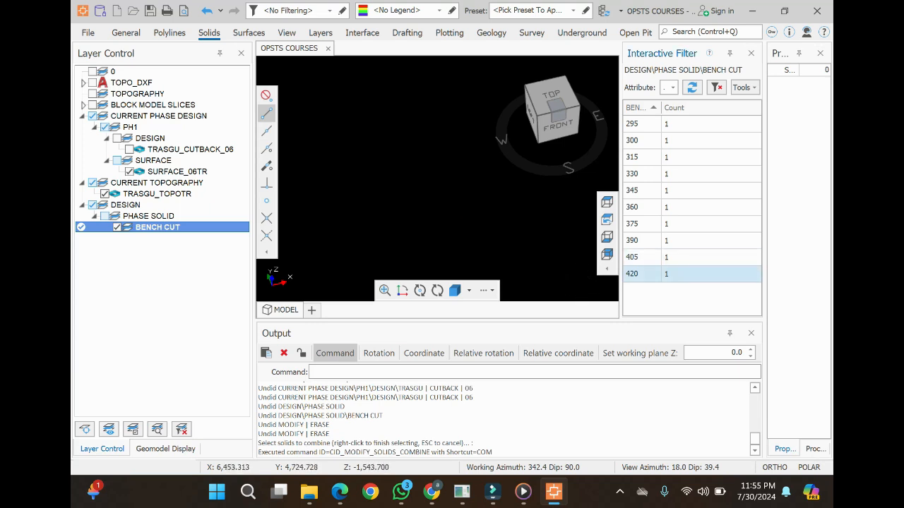
{"action": "left_click", "coordinate": [679, 257]}
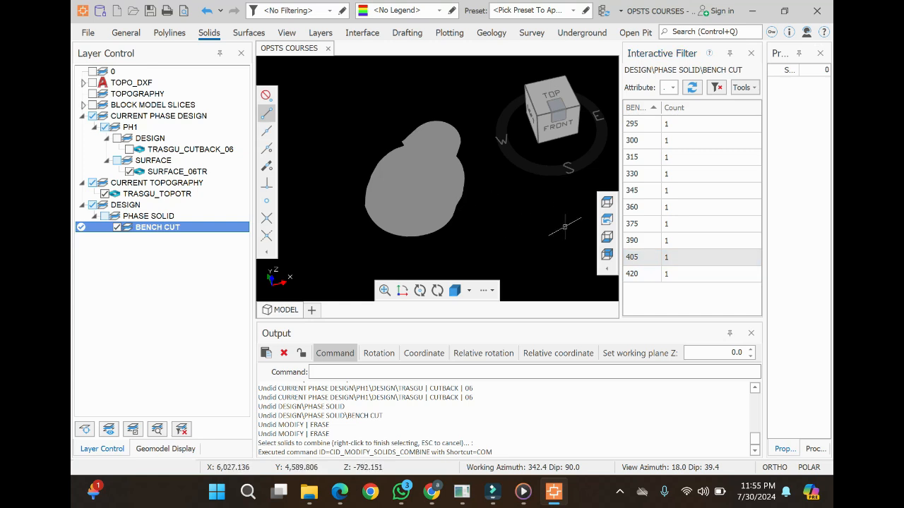
{"action": "left_click_drag", "start_coordinate": [570, 115], "coordinate": [524, 79]}
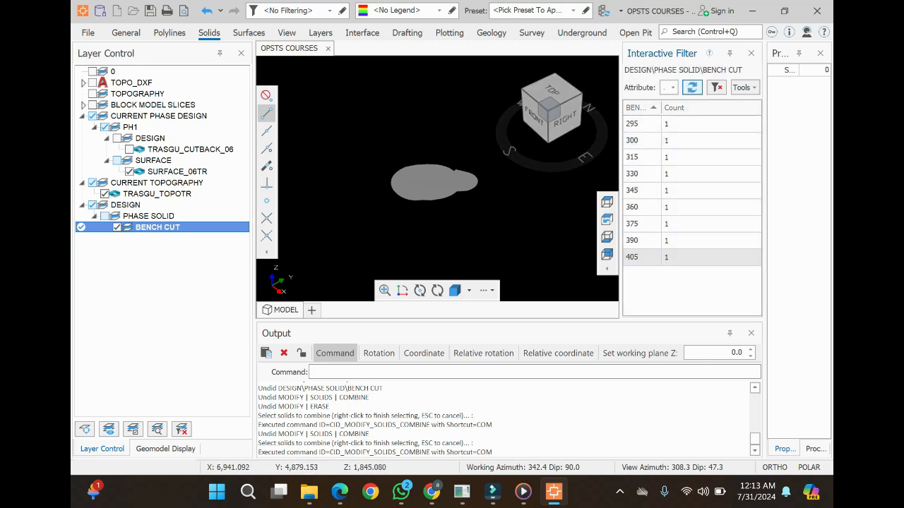
Step: Refresh the interactive filter's bench list and clear the filter
{"action": "left_click", "coordinate": [692, 88]}
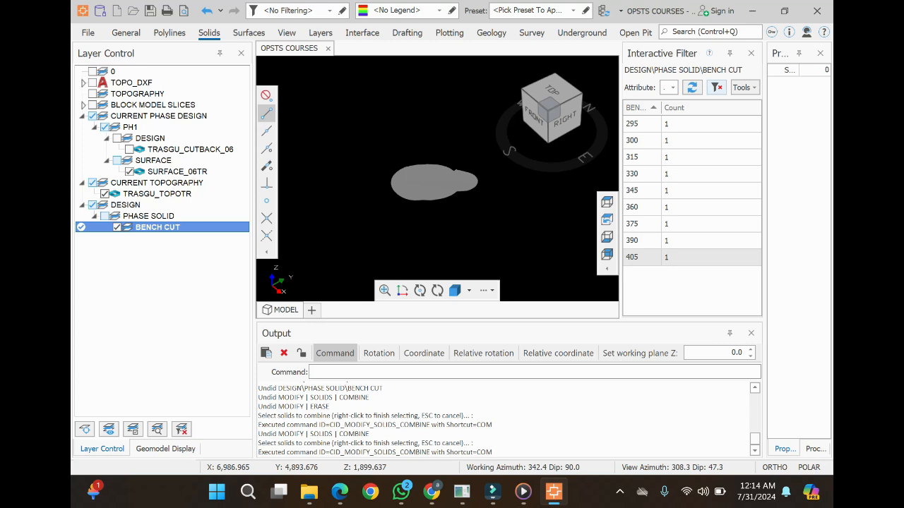
{"action": "left_click", "coordinate": [716, 87]}
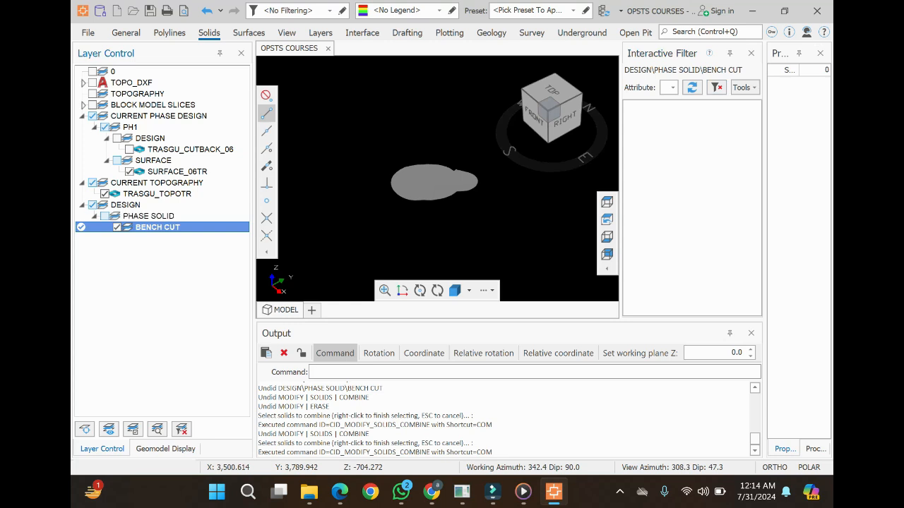
{"action": "left_click", "coordinate": [550, 111]}
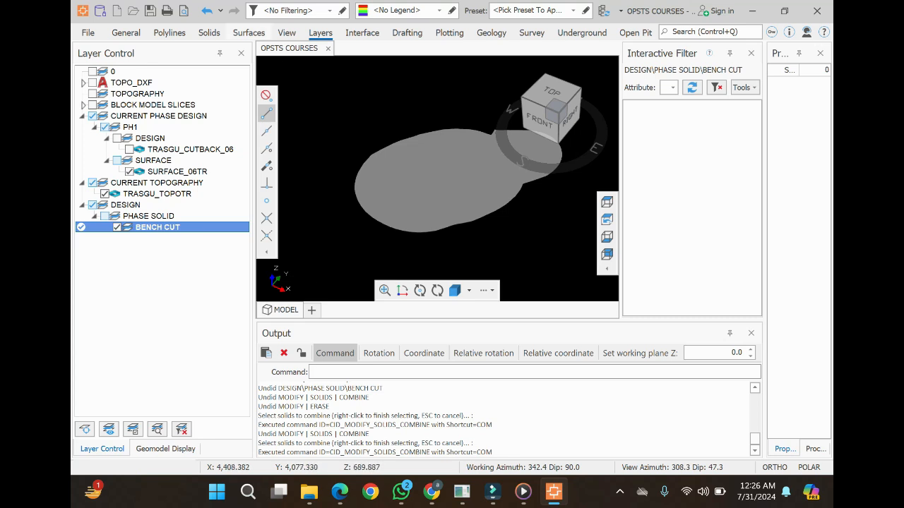
Step: Parse the BENCH CUT layer's solids into separate layers by the BENCH attribute, with the original entities deleted
{"action": "left_click", "coordinate": [331, 33]}
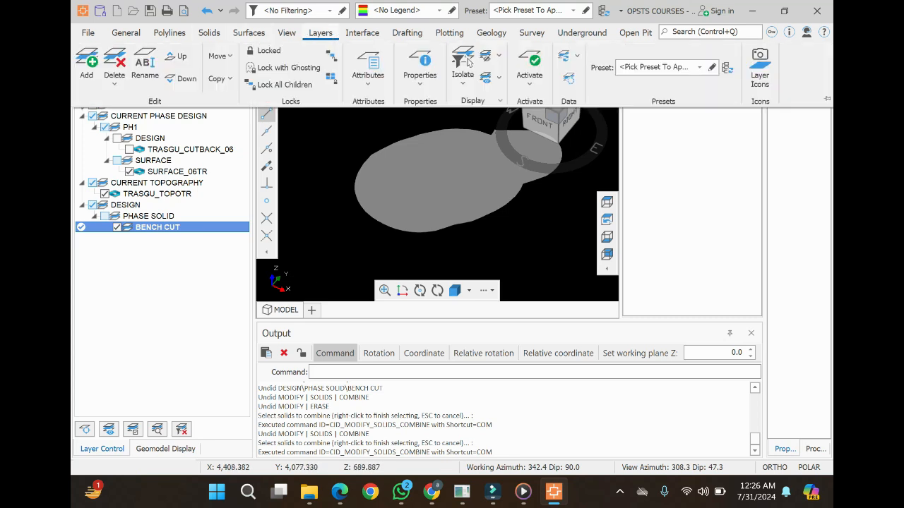
{"action": "left_click", "coordinate": [220, 79]}
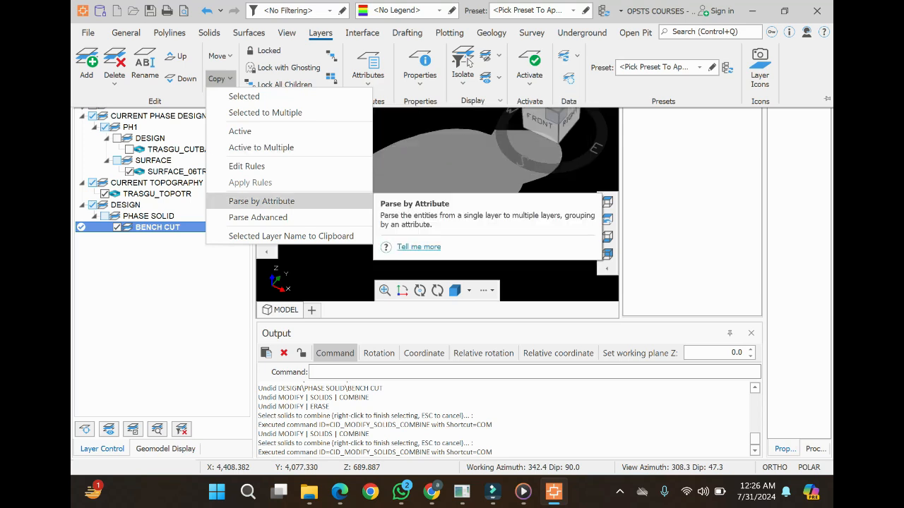
{"action": "key", "text": "Return"}
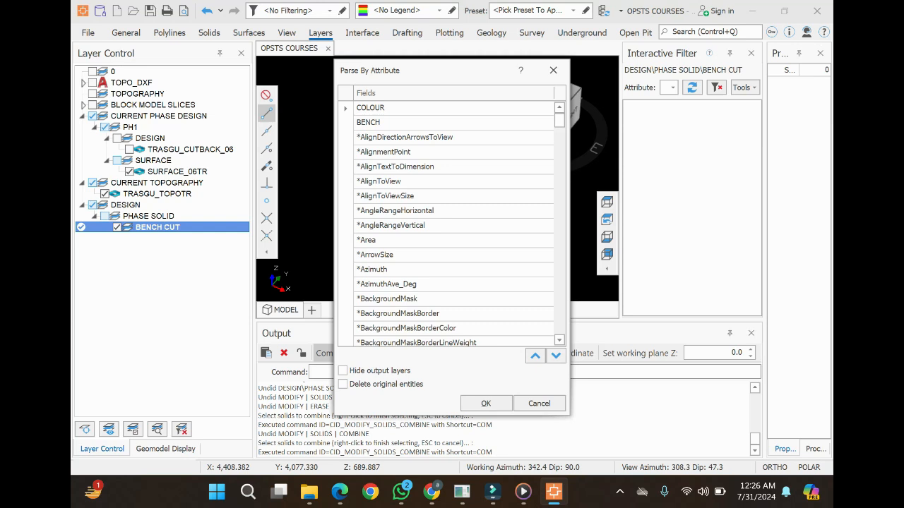
{"action": "left_click", "coordinate": [395, 123]}
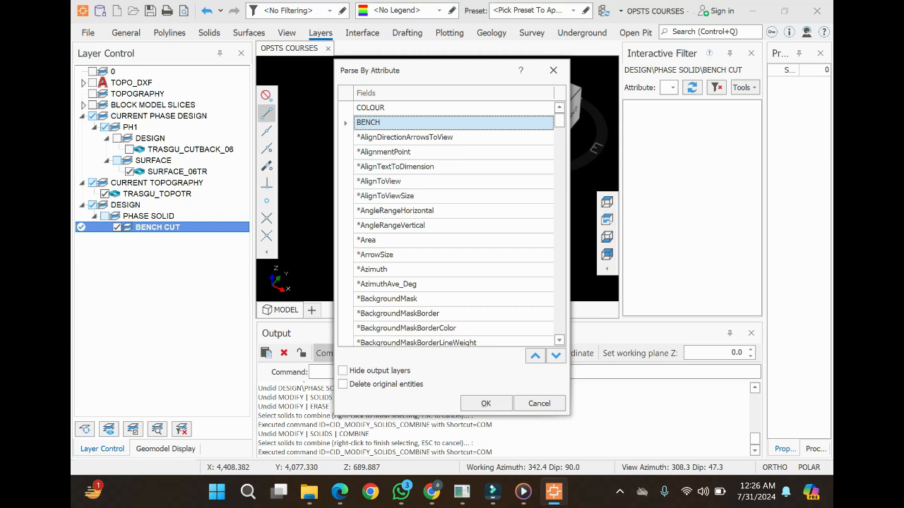
{"action": "left_click", "coordinate": [342, 384]}
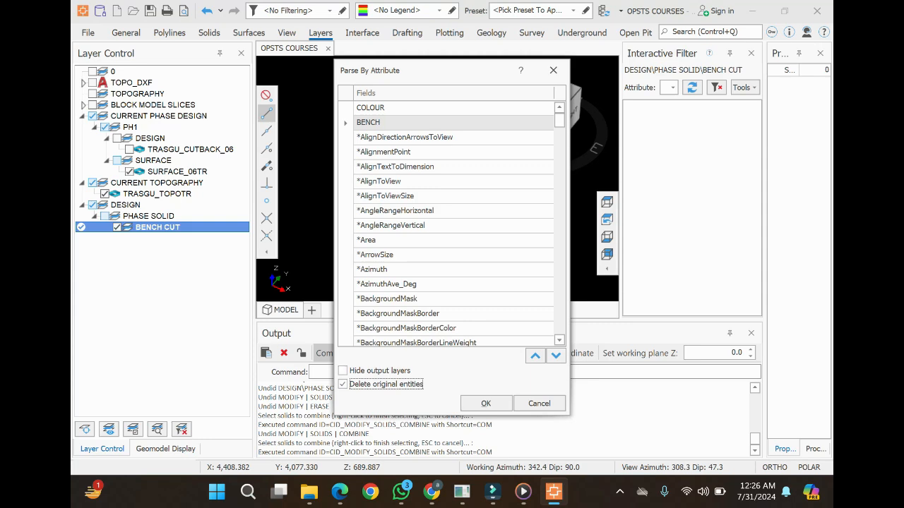
{"action": "left_click", "coordinate": [486, 403]}
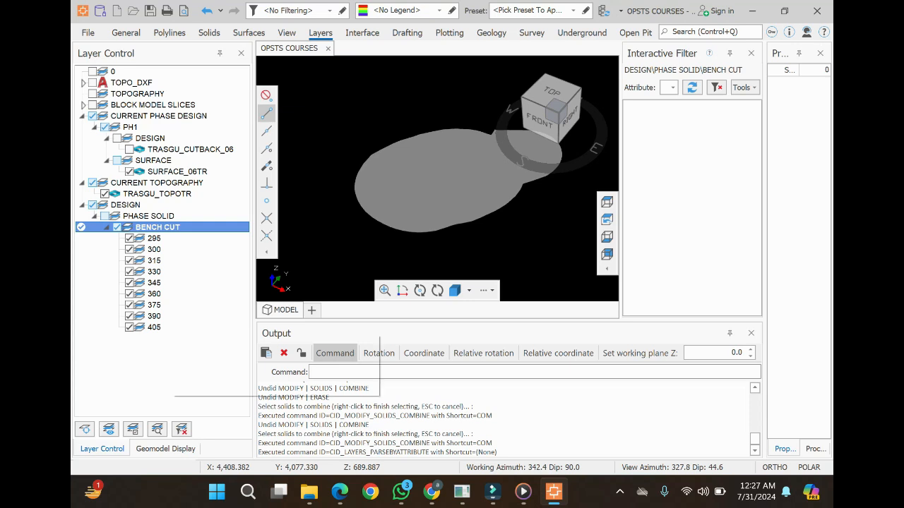
Step: Isolate bench layer 405 and inspect it from the front and above, and show layer 360 with it to compare both benches
{"action": "left_click", "coordinate": [129, 238]}
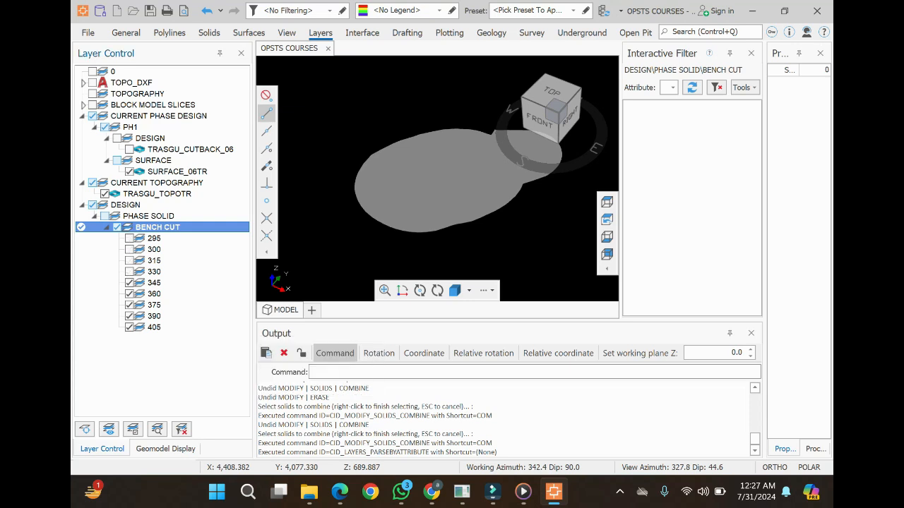
{"action": "left_click", "coordinate": [129, 294]}
{"action": "scroll", "coordinate": [417, 192], "scroll_direction": "down", "scroll_amount": 2}
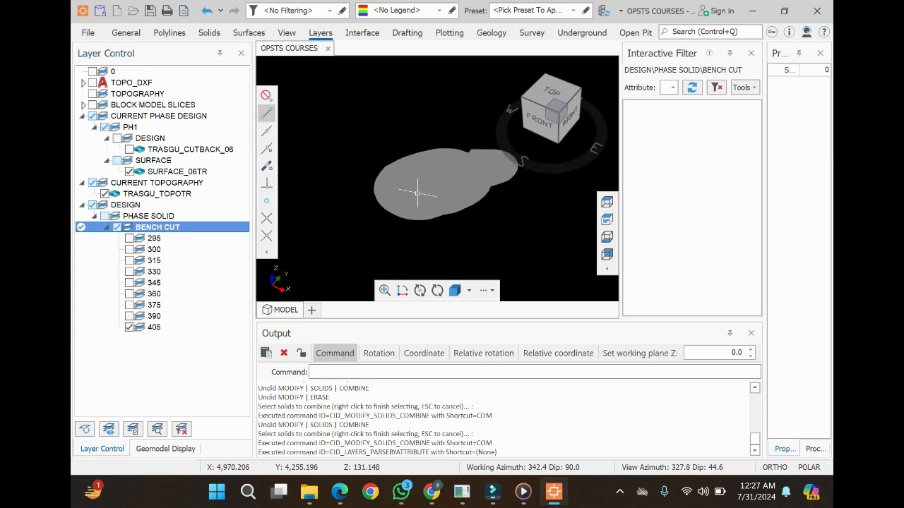
{"action": "left_click_drag", "start_coordinate": [539, 127], "coordinate": [548, 101]}
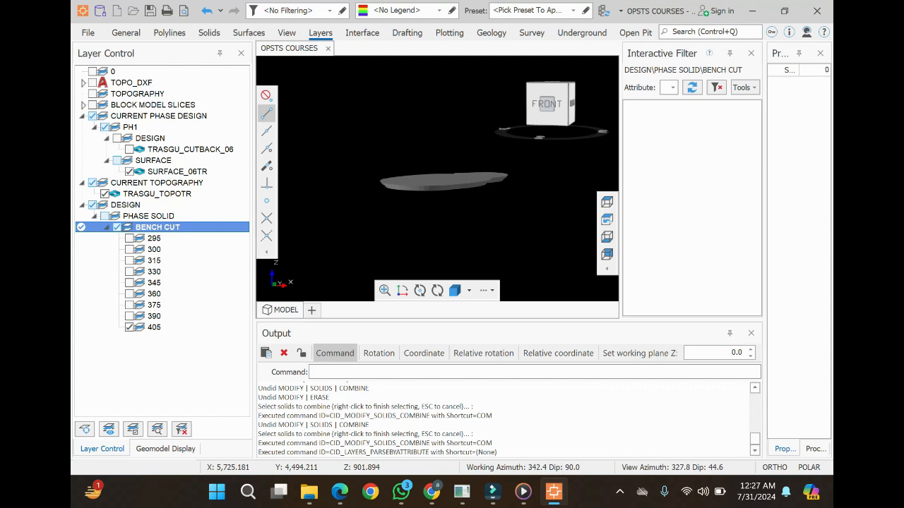
{"action": "left_click_drag", "start_coordinate": [555, 104], "coordinate": [569, 151]}
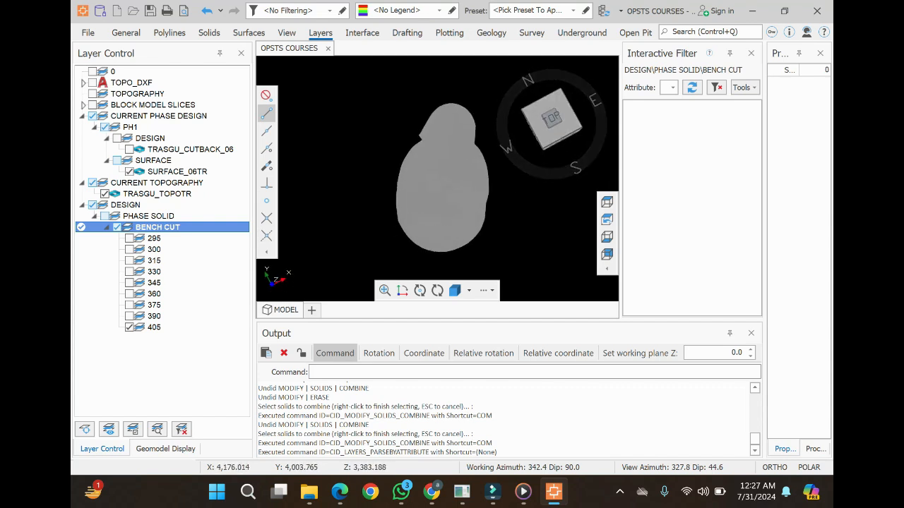
{"action": "left_click", "coordinate": [130, 294]}
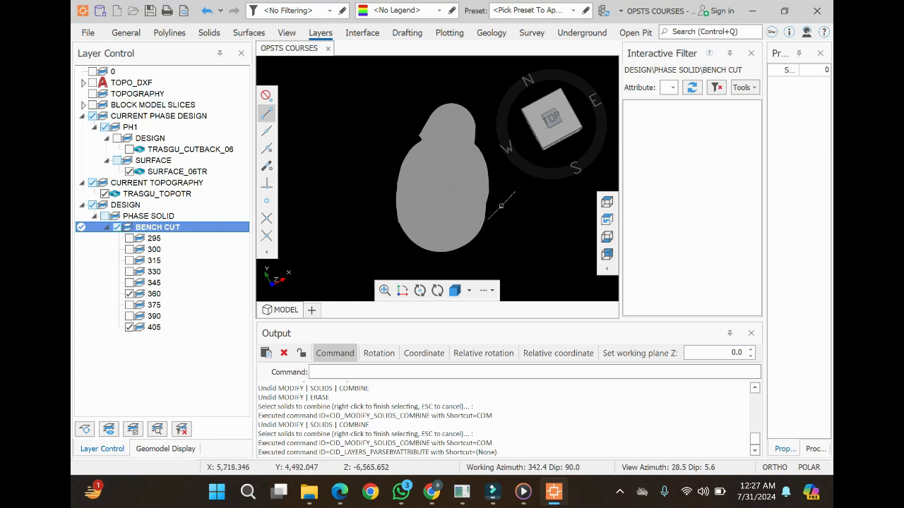
{"action": "left_click_drag", "start_coordinate": [559, 130], "coordinate": [543, 116]}
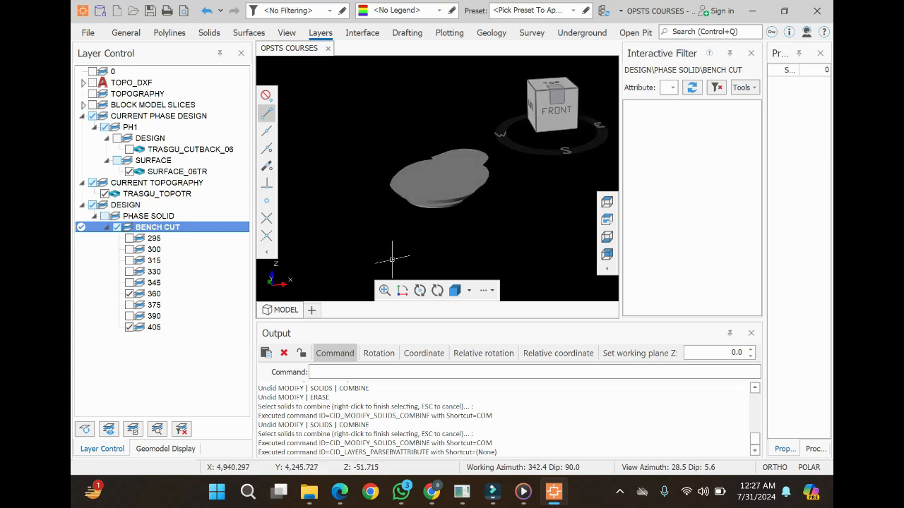